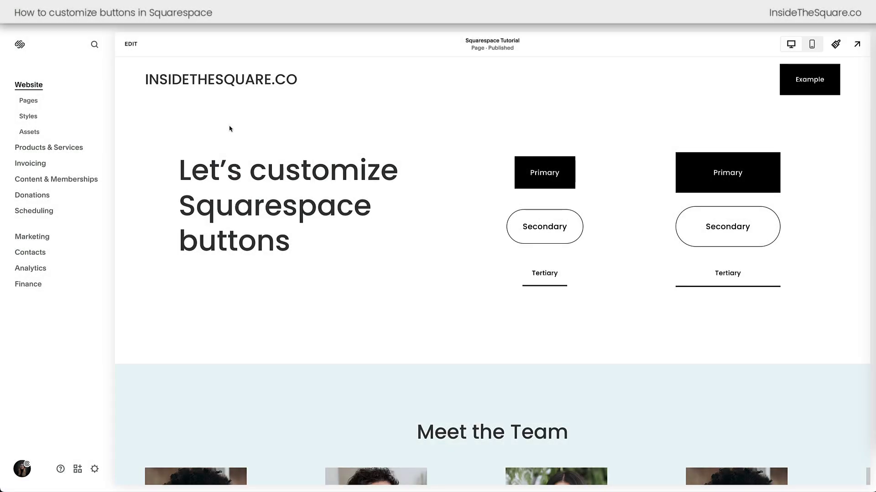
Put the page into edit mode and open the design settings of the wide Primary button
scroll(230, 129, "down", 15)
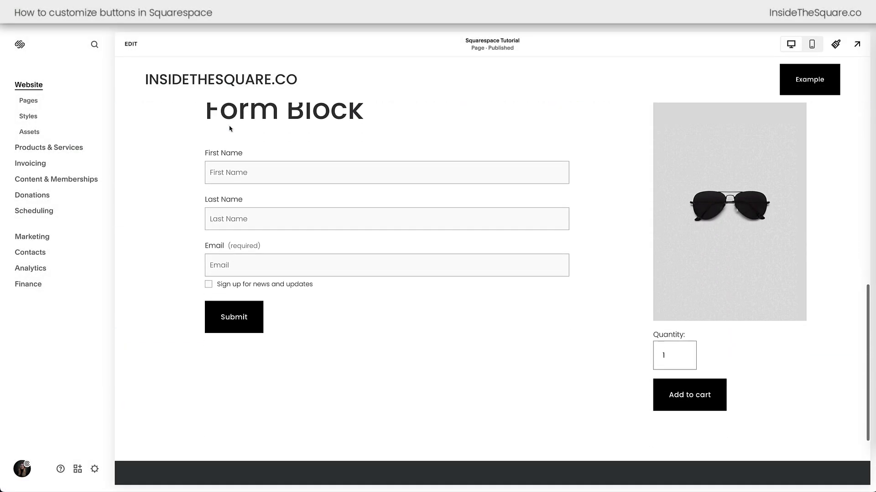
scroll(230, 129, "up", 15)
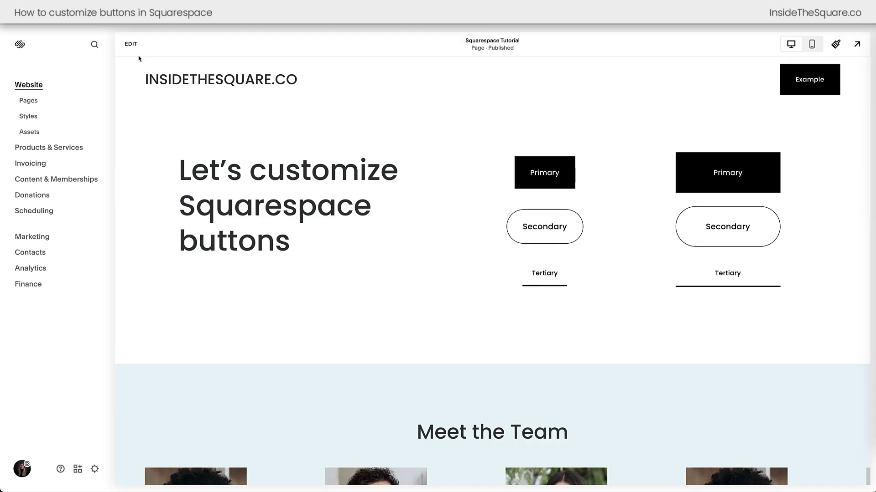
left_click(136, 52)
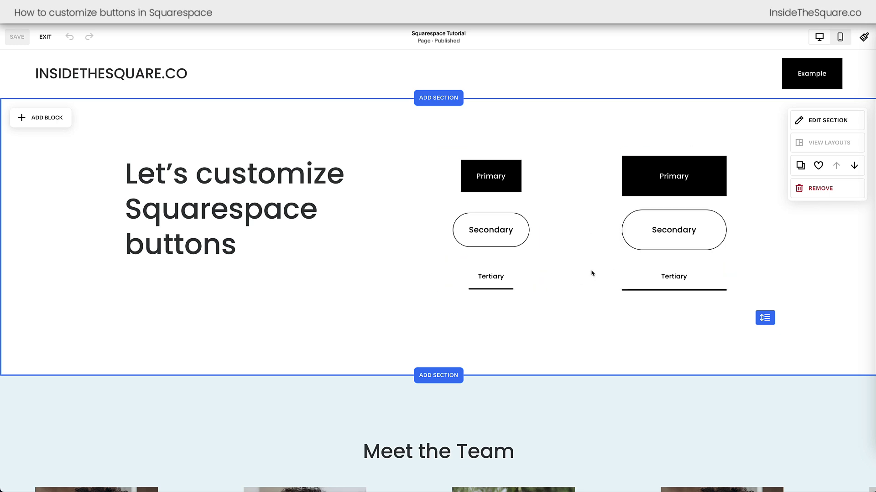
left_click(645, 195)
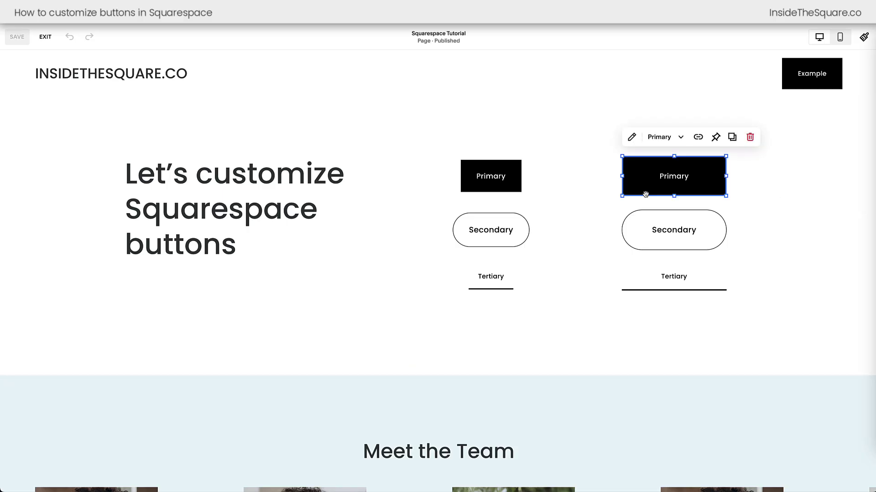
left_click(635, 143)
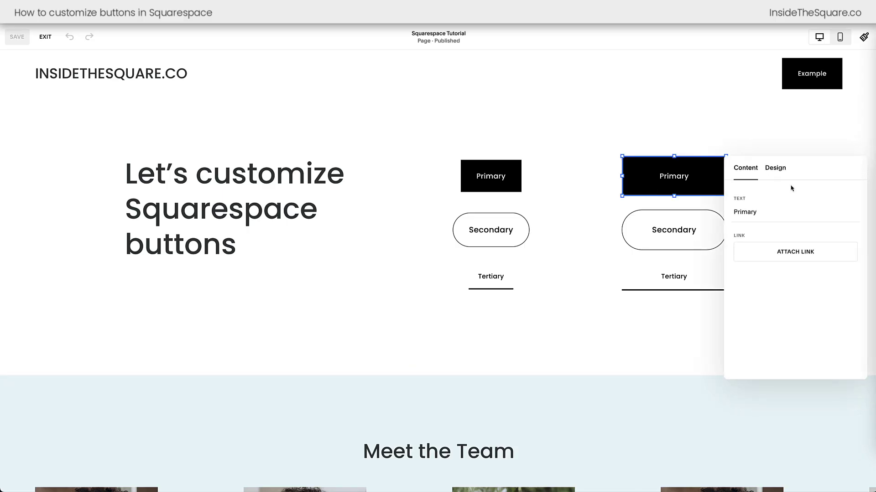
left_click(774, 173)
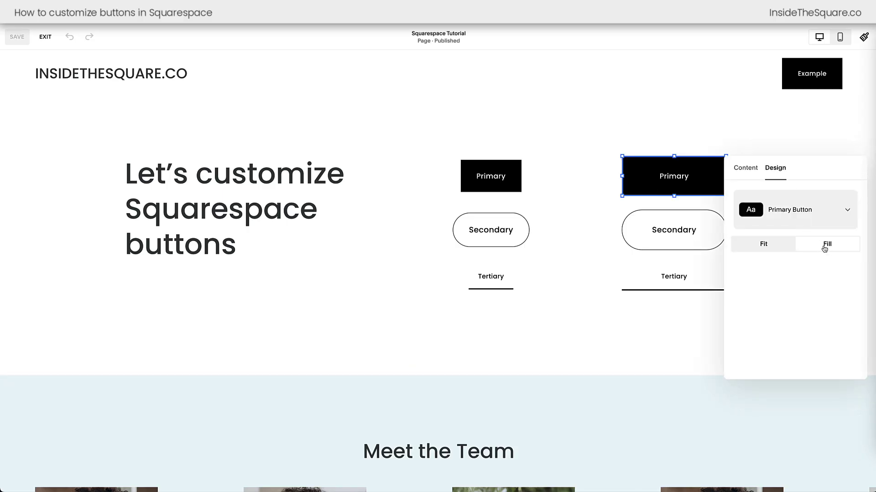
Try the wide Primary button at Fit size with each alignment option, and return it to Fill
left_click(777, 247)
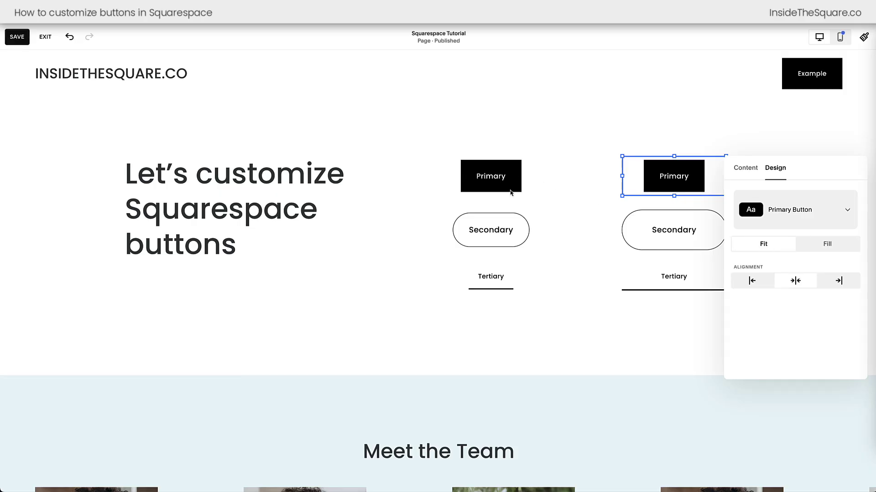
left_click(752, 281)
left_click(793, 280)
left_click(839, 280)
left_click(827, 245)
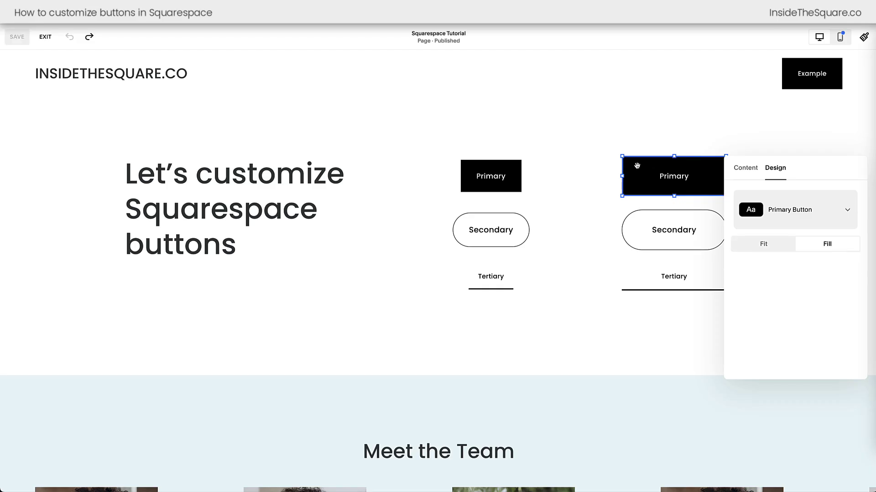
Stretch the wide Primary button into a large square block and resize it back to its original dimensions
left_click(657, 150)
left_click(624, 160)
left_click_drag(622, 157, 570, 138)
left_click_drag(648, 196, 666, 322)
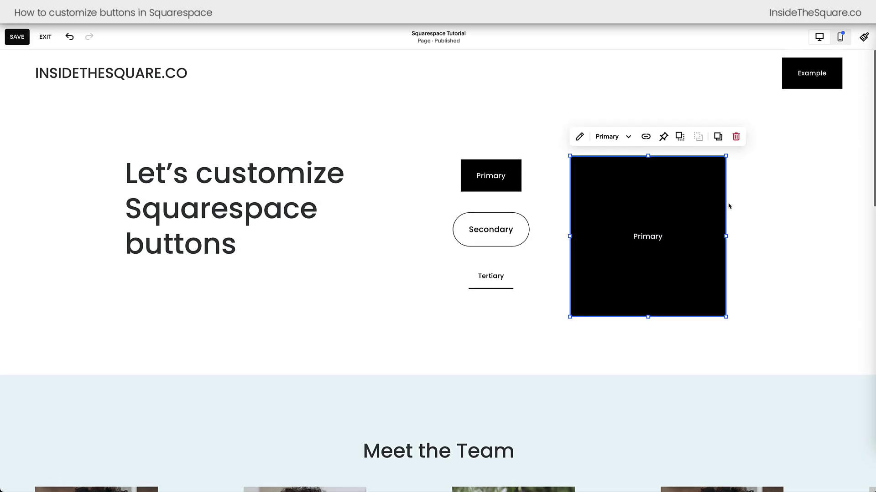
mouse_move(571, 315)
left_mouse_down()
mouse_move(625, 165)
mouse_move(623, 194)
left_mouse_up()
Examine the Fit and Fill settings of the wide Primary and Secondary buttons
left_click(630, 135)
left_click(773, 171)
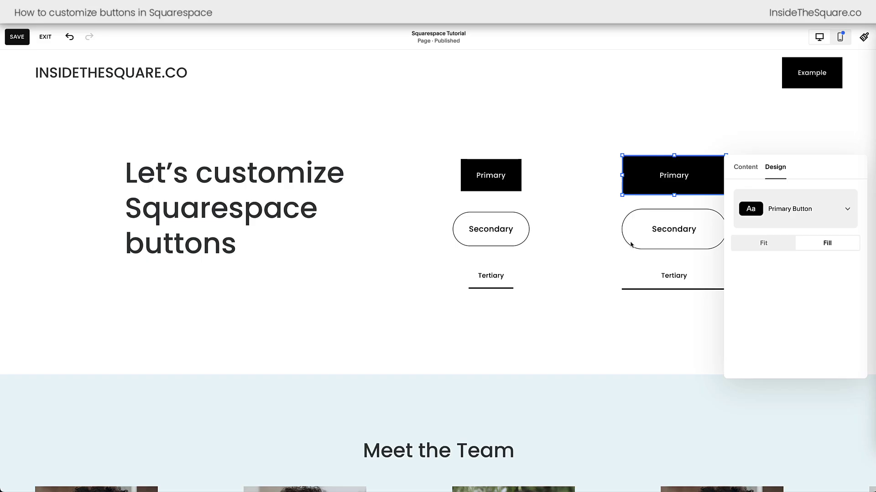
left_click(654, 247)
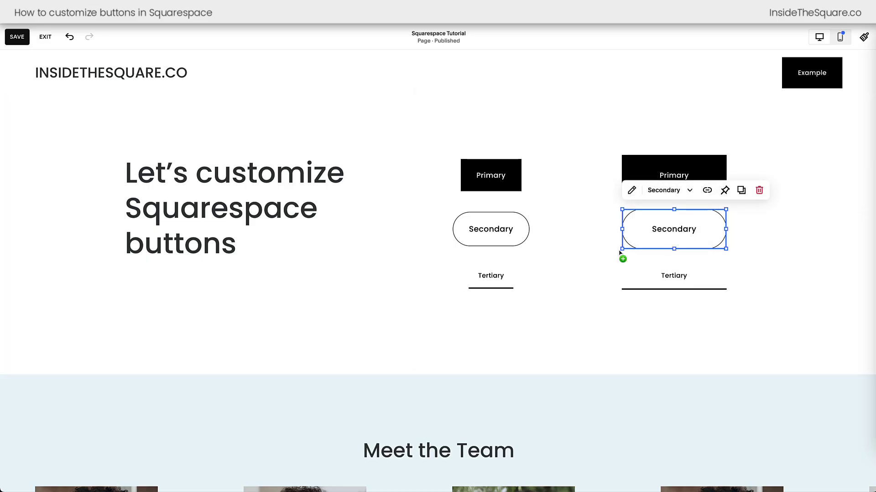
mouse_move(622, 250)
left_mouse_down()
mouse_move(542, 308)
mouse_move(519, 312)
mouse_move(628, 245)
left_mouse_up()
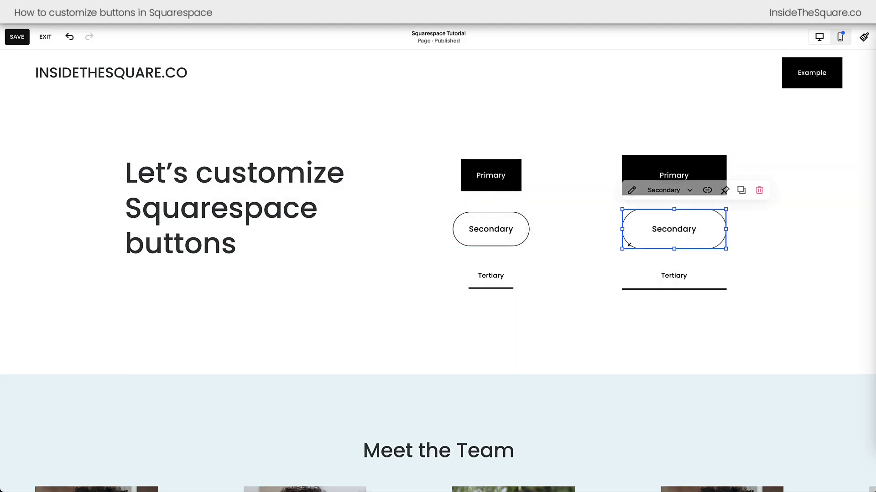
left_click(632, 190)
left_click(775, 221)
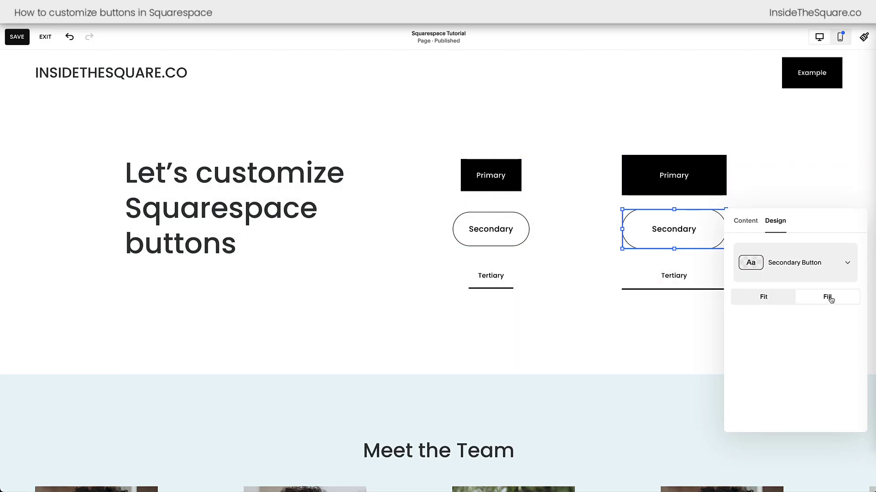
left_click(532, 210)
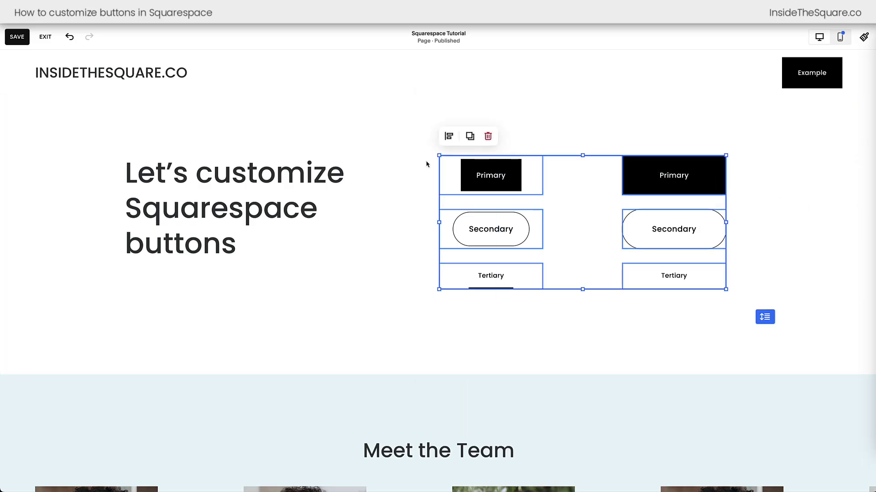
left_click(381, 146)
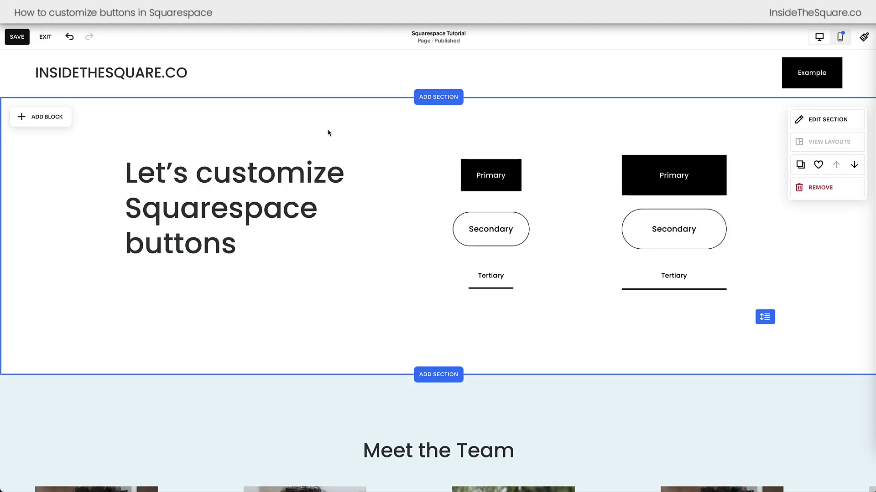
Add a button block to the first section and place it below the heading
left_click(43, 120)
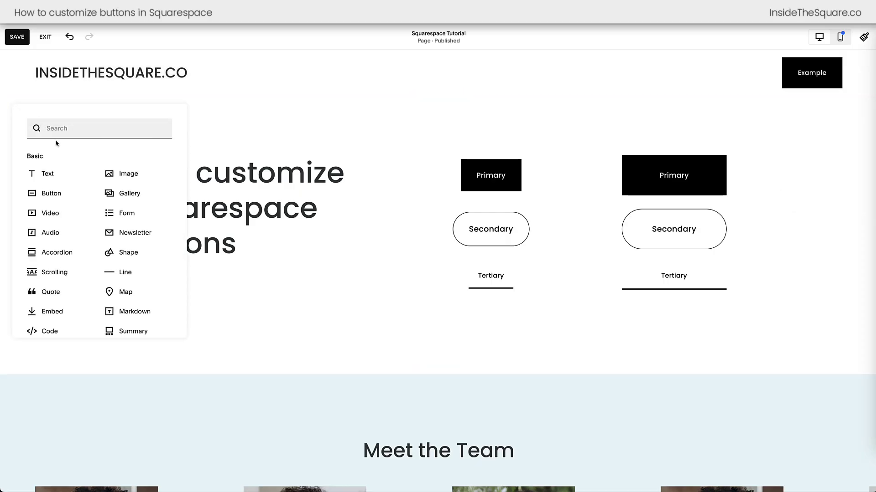
left_click(48, 194)
left_click_drag(185, 170, 307, 307)
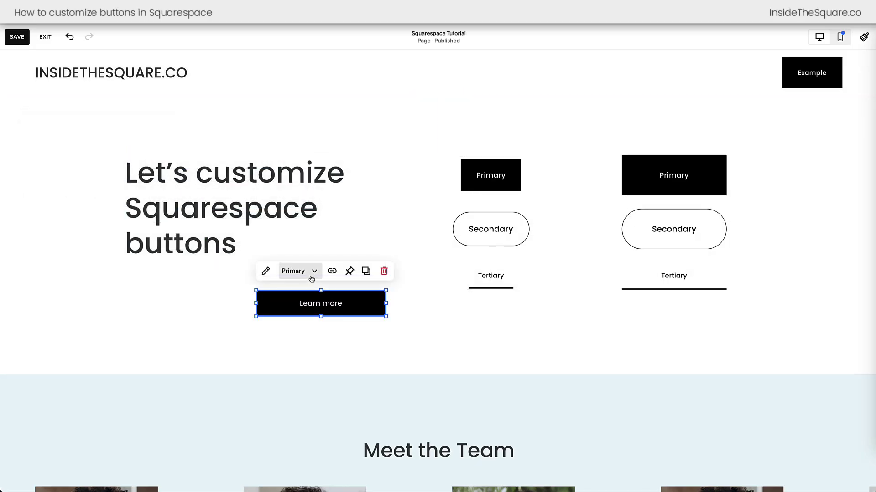
Switch the new Learn more button to the Secondary style and on to Tertiary, and set its size to Fit
left_click(266, 271)
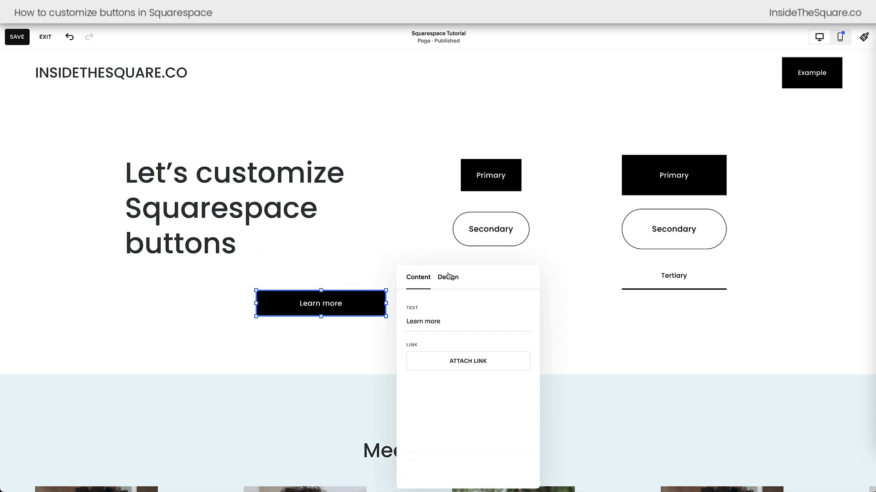
left_click(448, 278)
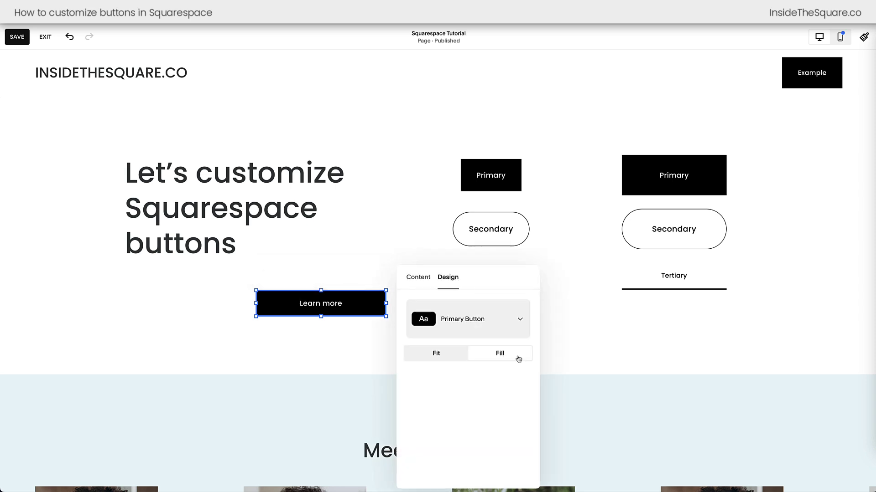
left_click(517, 321)
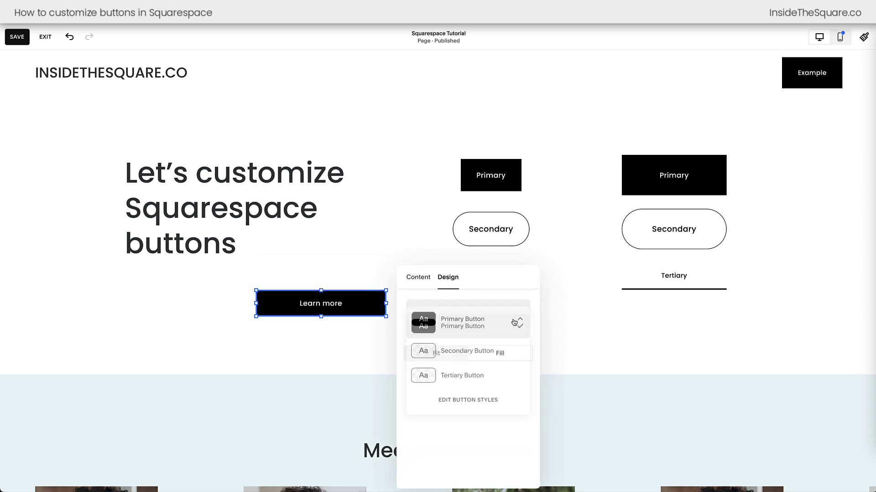
left_click(492, 349)
left_click(496, 323)
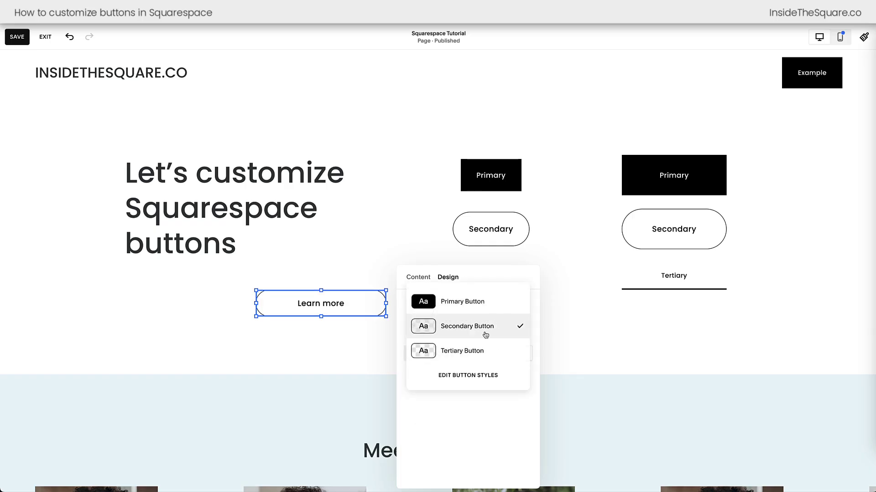
left_click(477, 360)
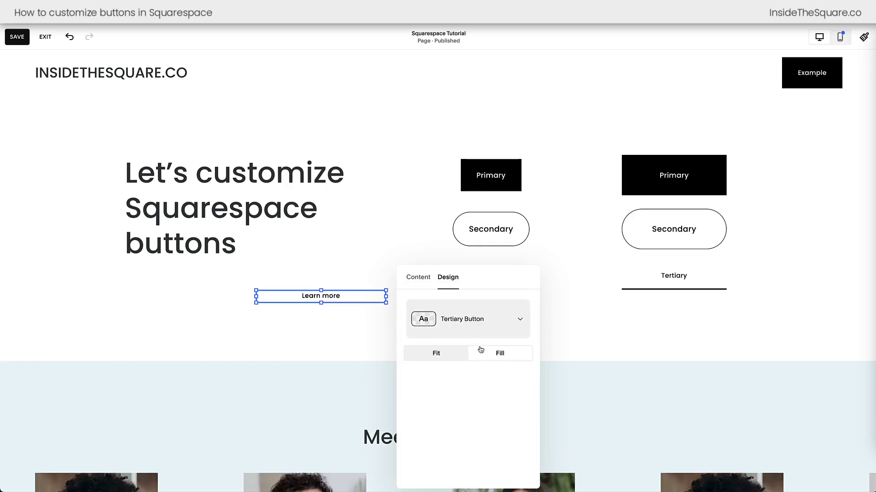
left_click(437, 353)
Delete the Learn more button from the section
left_click(375, 358)
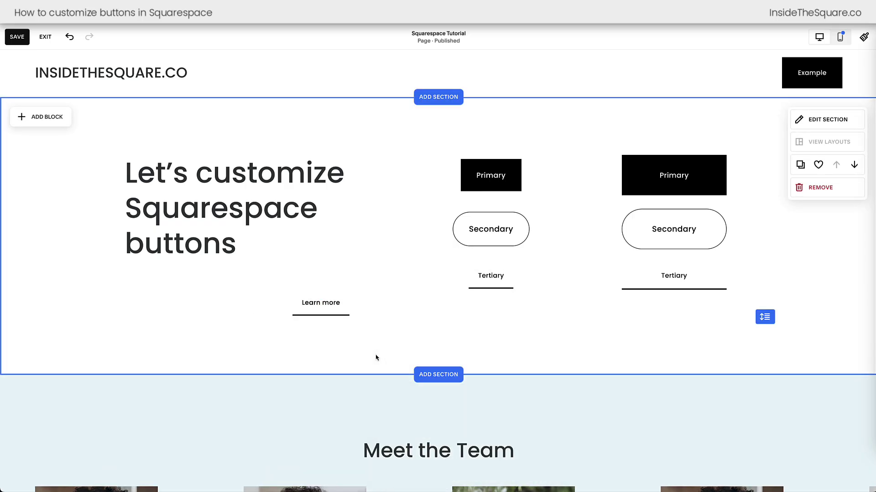
left_click(358, 314)
key("Delete")
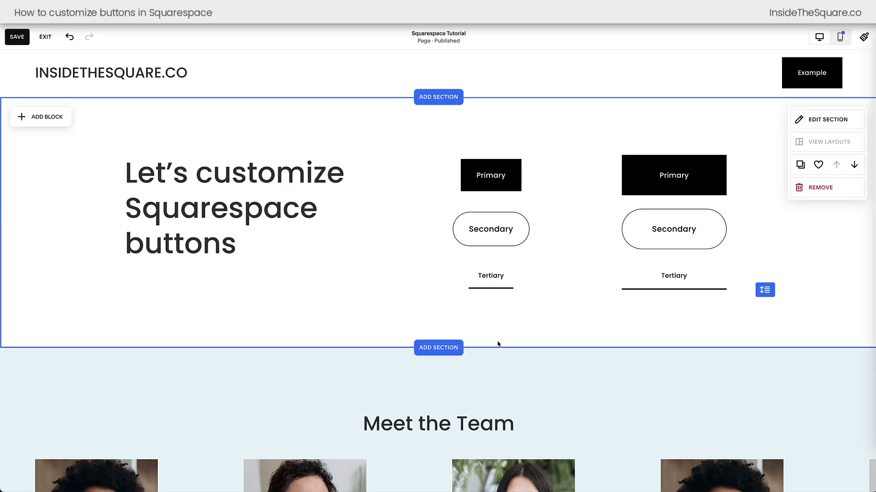
left_click_drag(508, 324, 757, 172)
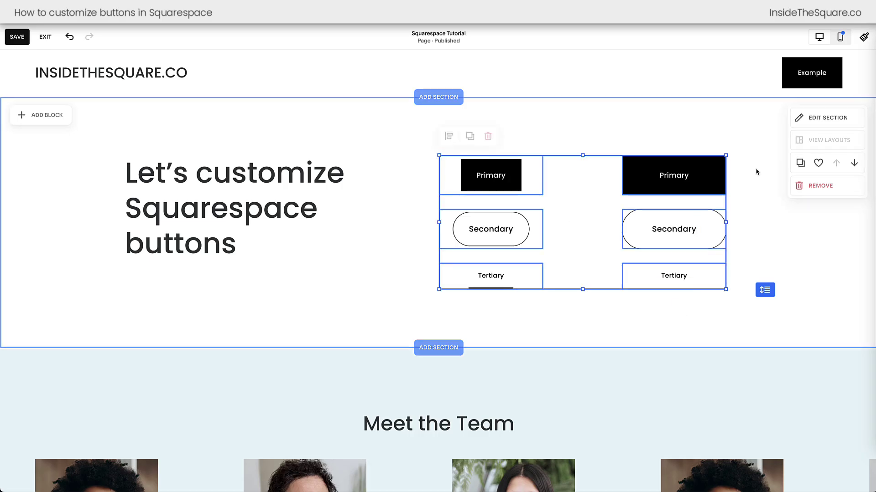
left_click(755, 209)
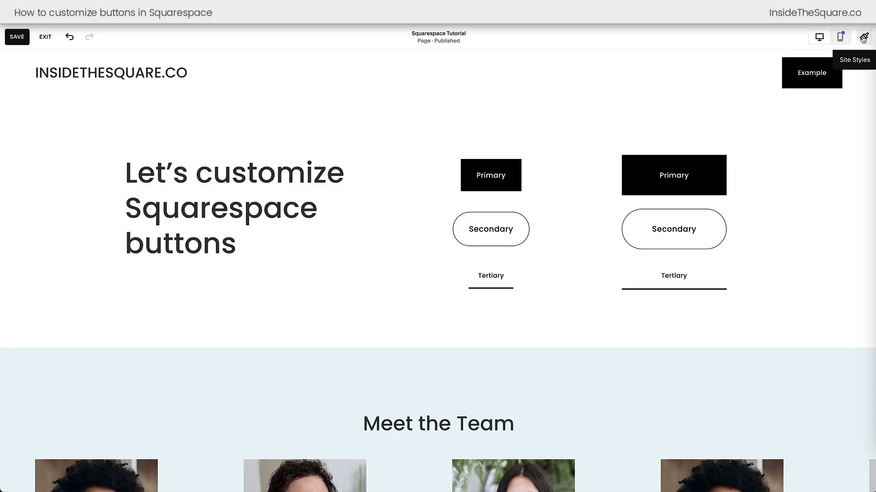
Open the list of all button packs in the site-wide button styles
left_click(864, 38)
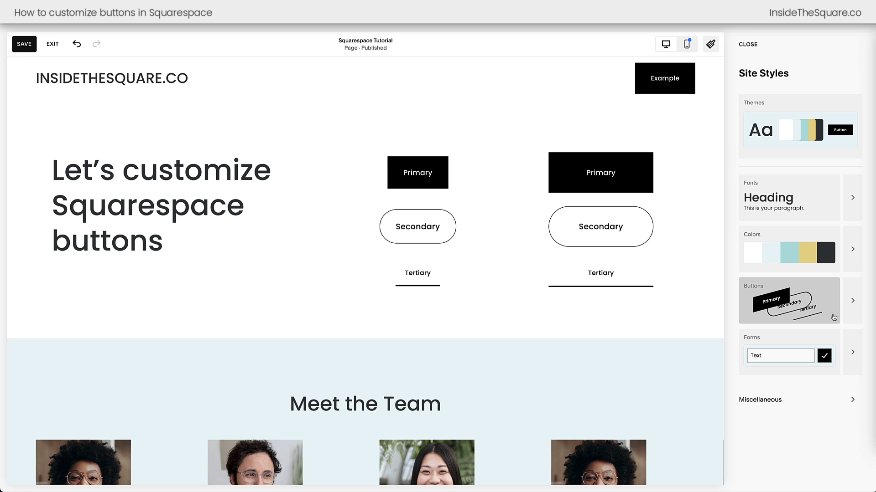
left_click(854, 303)
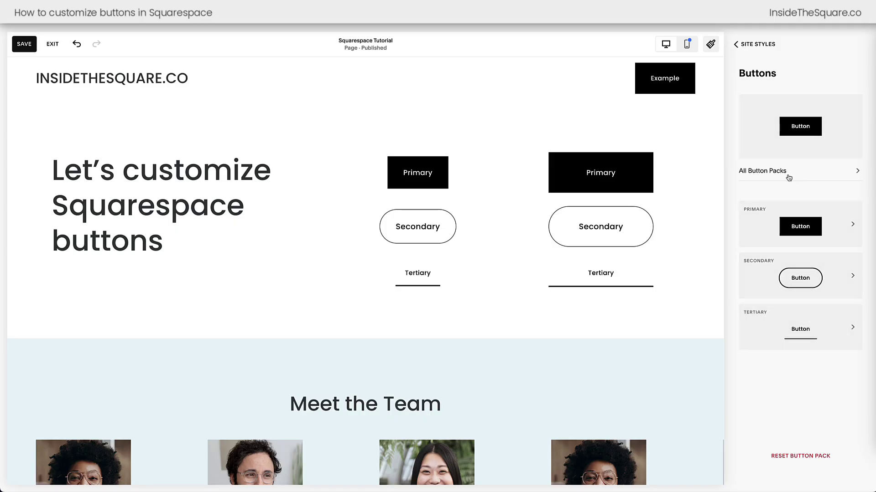
left_click(828, 177)
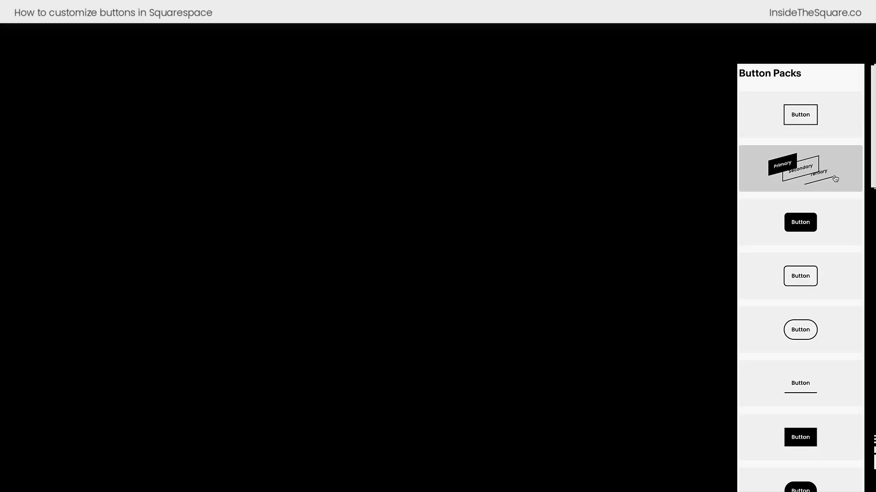
Apply the pack with a pill-shaped primary button, and replace it with the one whose primary button has only its upper corners rounded
scroll(834, 178, "down", 3)
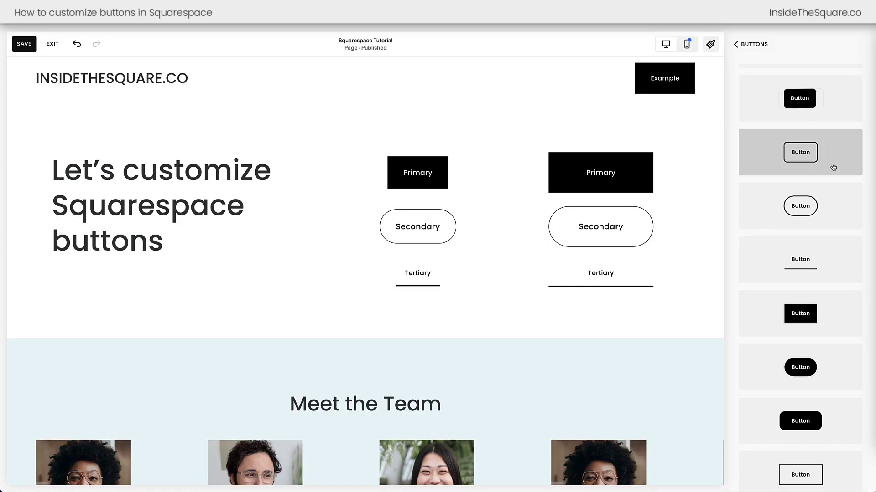
scroll(833, 167, "down", 1)
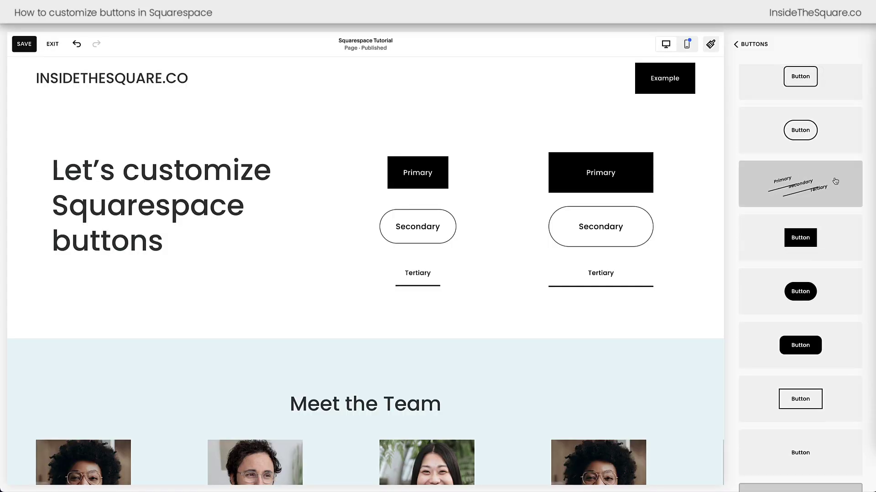
scroll(834, 180, "down", 3)
scroll(835, 182, "down", 6)
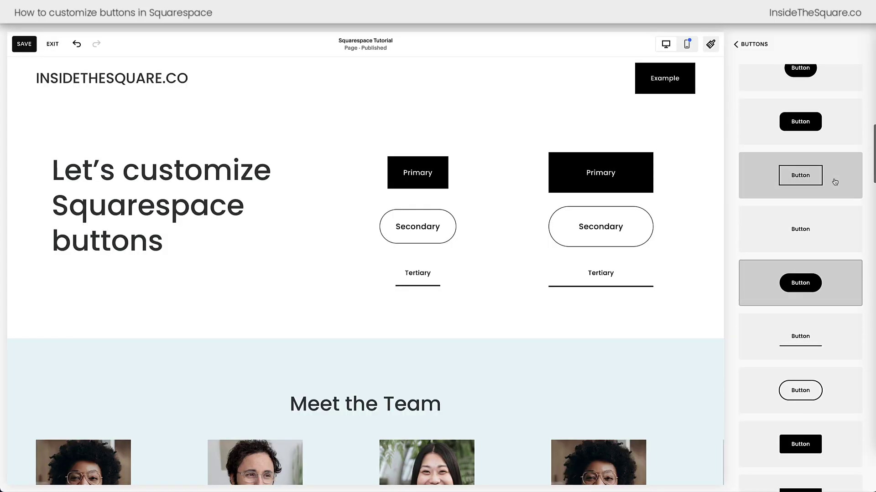
scroll(835, 182, "down", 6)
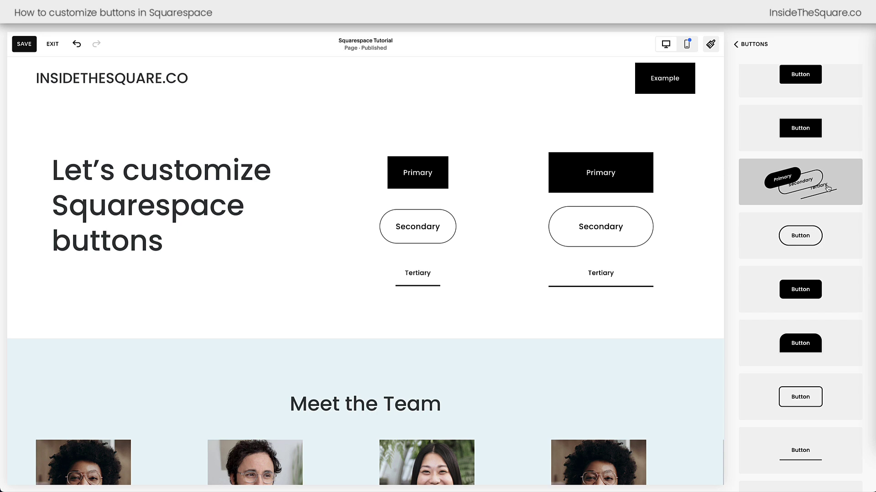
left_click(829, 202)
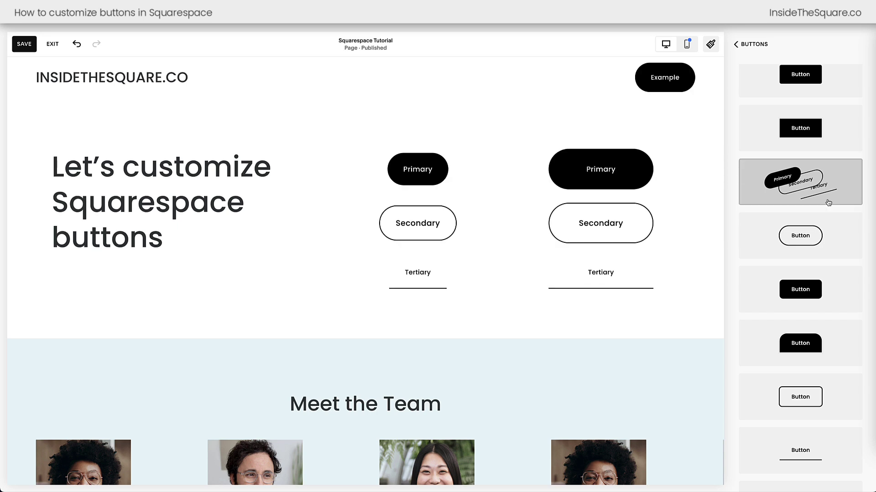
left_click(778, 354)
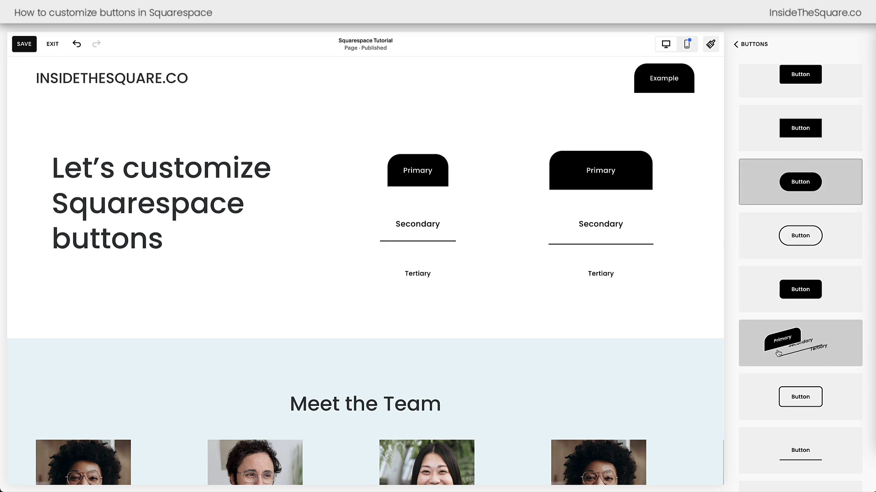
Apply the button pack with the filled pill-shaped primary button and return to the button styles overview
scroll(787, 356, "down", 1)
scroll(791, 349, "up", 2)
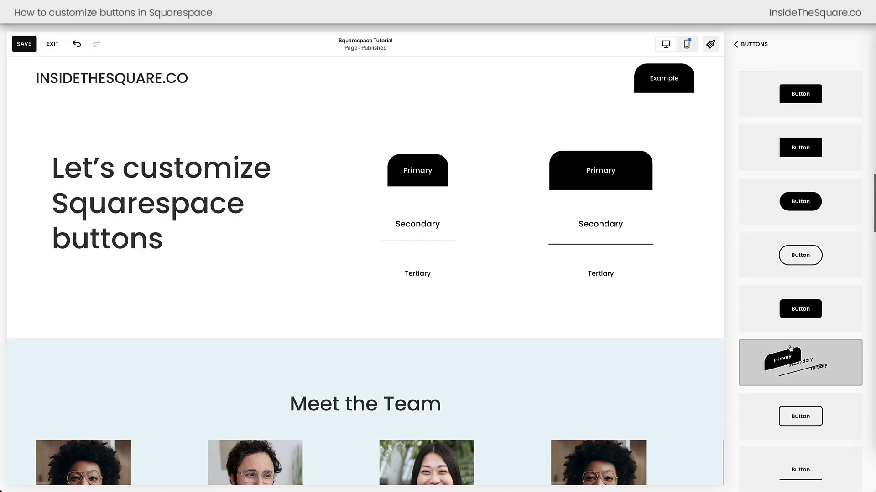
scroll(837, 375, "up", 2)
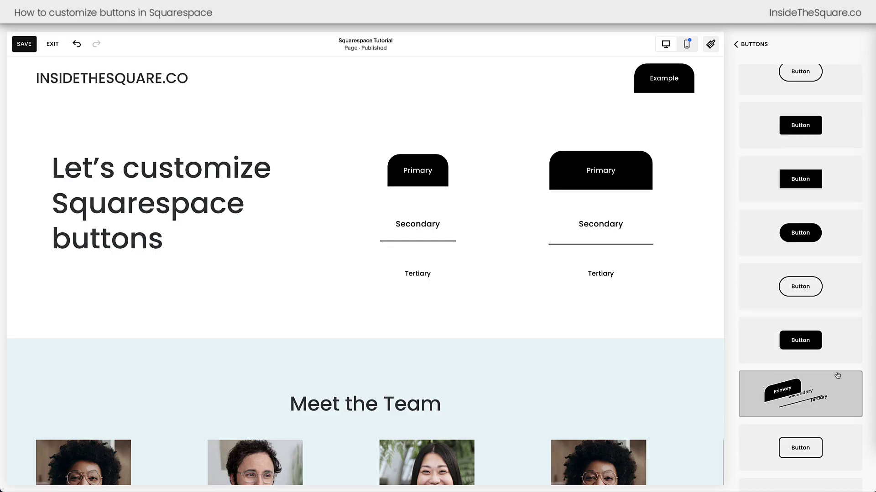
left_click(831, 233)
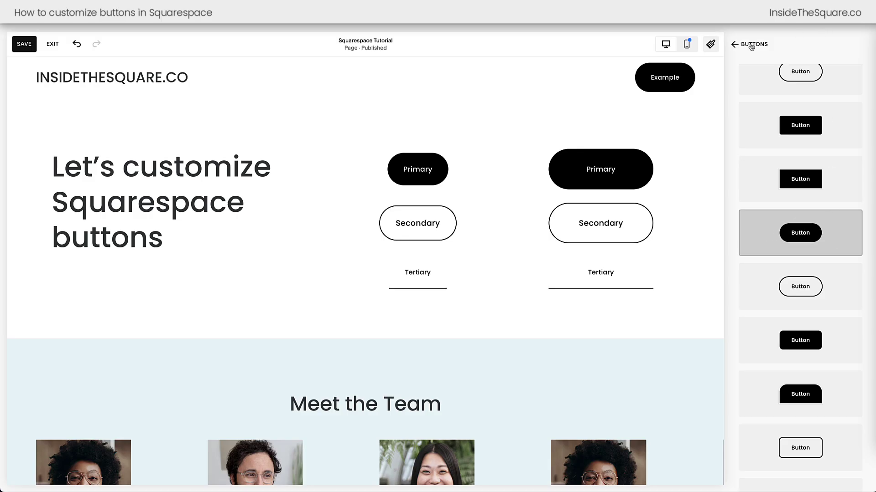
left_click(736, 43)
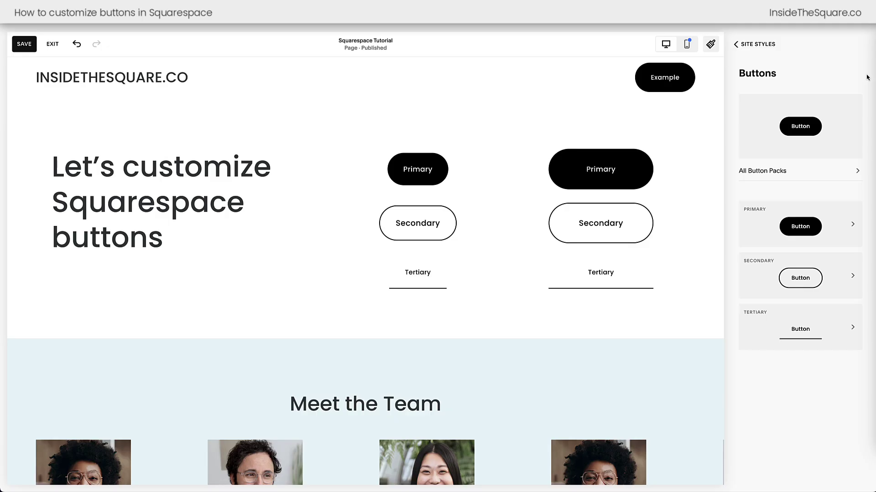
Open the Primary button styles, look over the page's primary buttons, and set their shape to filled Square
left_click(830, 224)
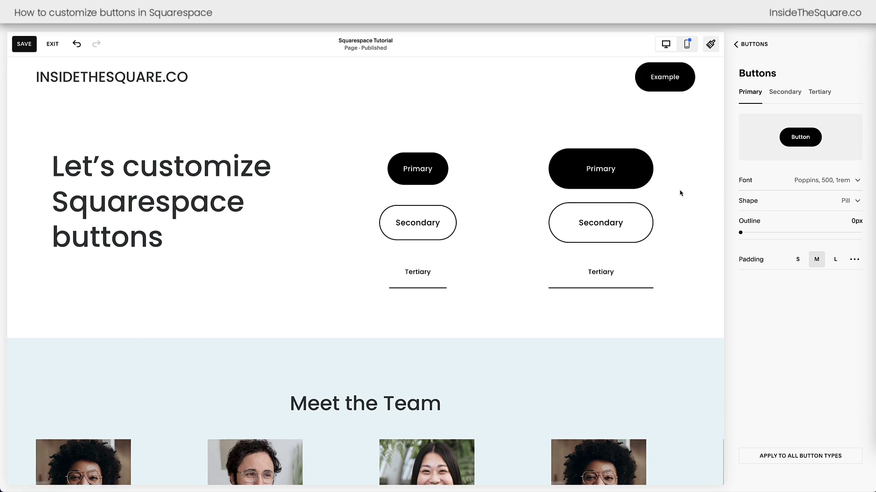
scroll(679, 190, "down", 6)
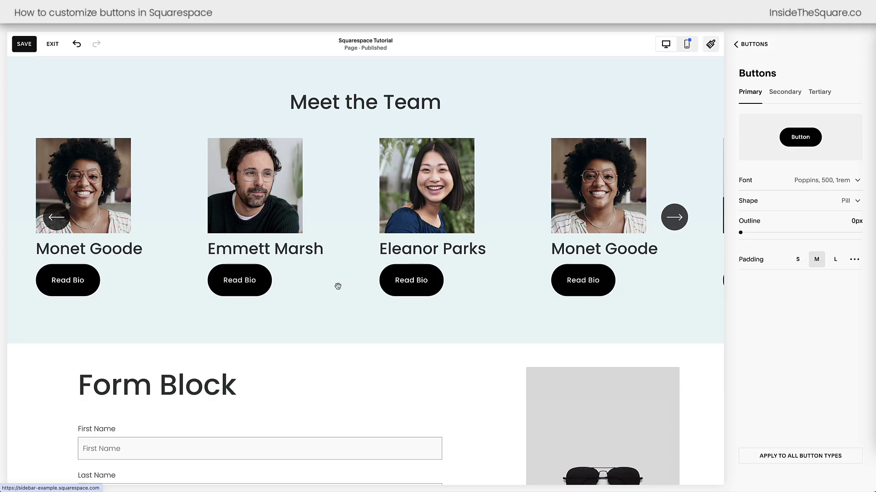
scroll(338, 286, "down", 5)
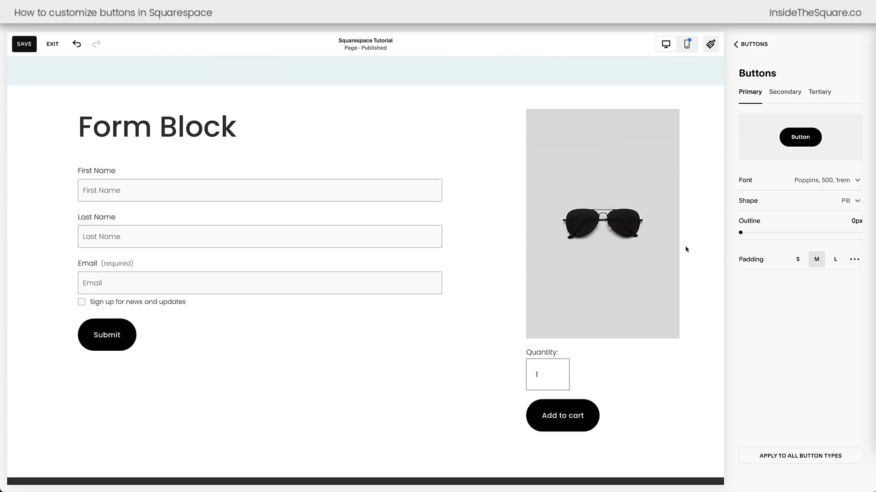
left_click(850, 206)
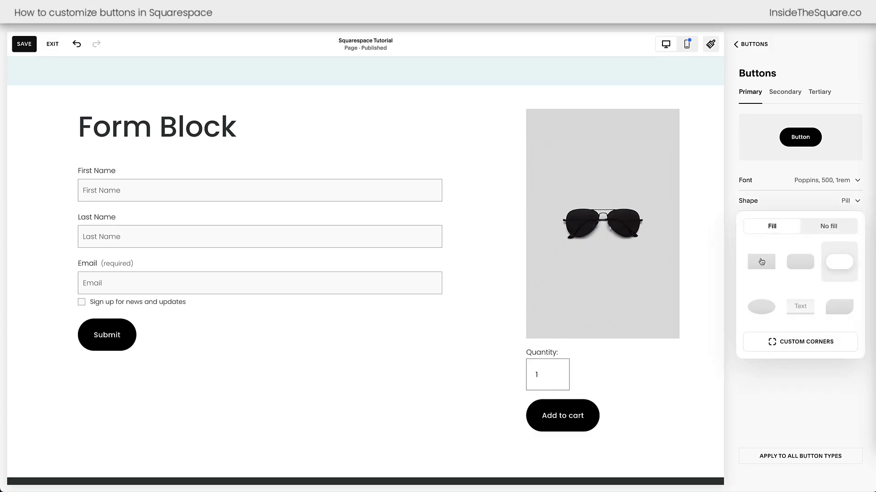
left_click(761, 262)
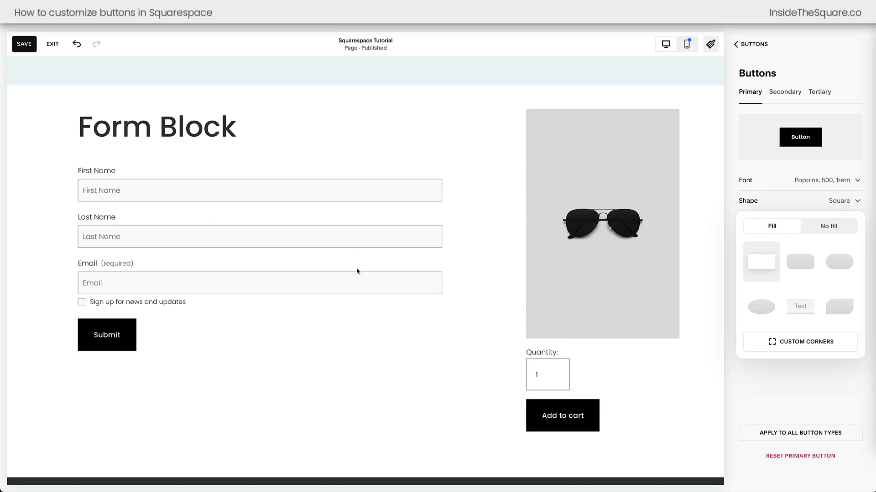
Review the primary buttons across the whole page and examine the Primary font settings, including the available font styles
scroll(357, 271, "up", 8)
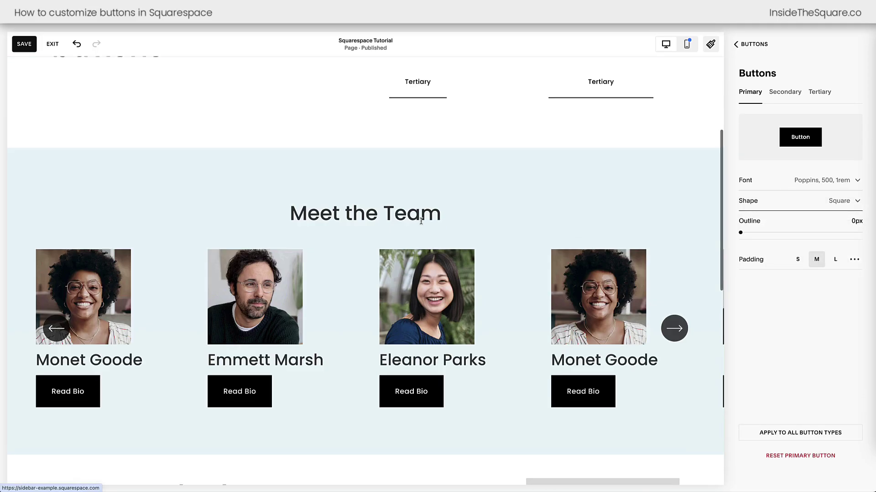
scroll(421, 221, "up", 4)
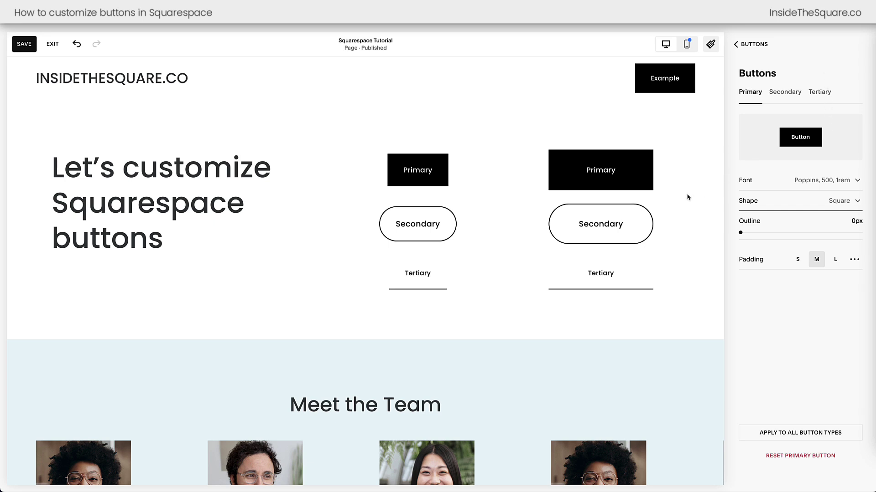
scroll(688, 197, "down", 4)
scroll(688, 197, "down", 13)
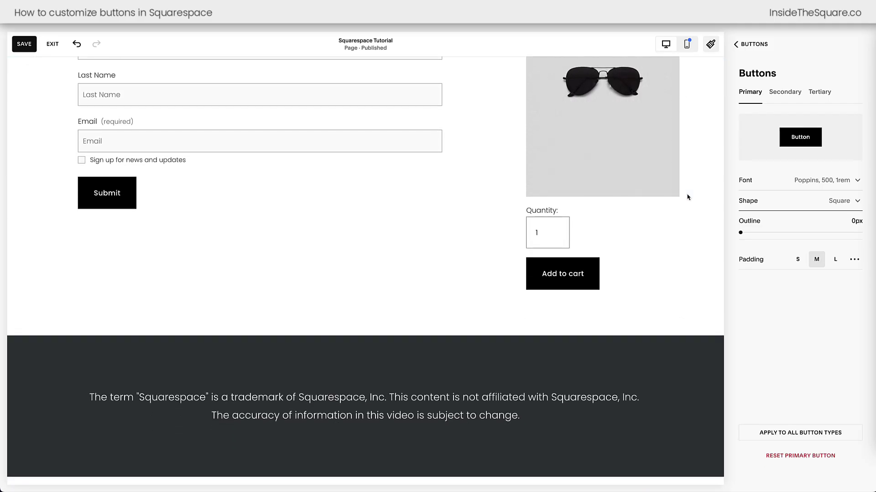
scroll(688, 197, "up", 17)
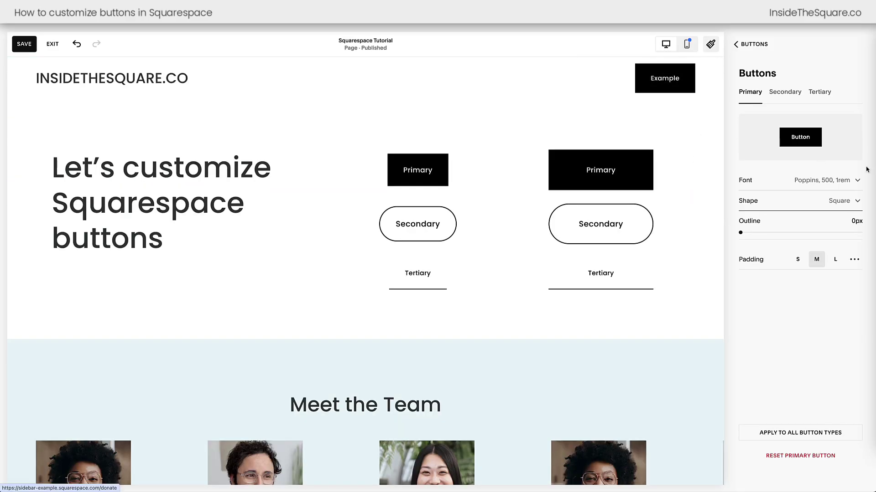
left_click(806, 183)
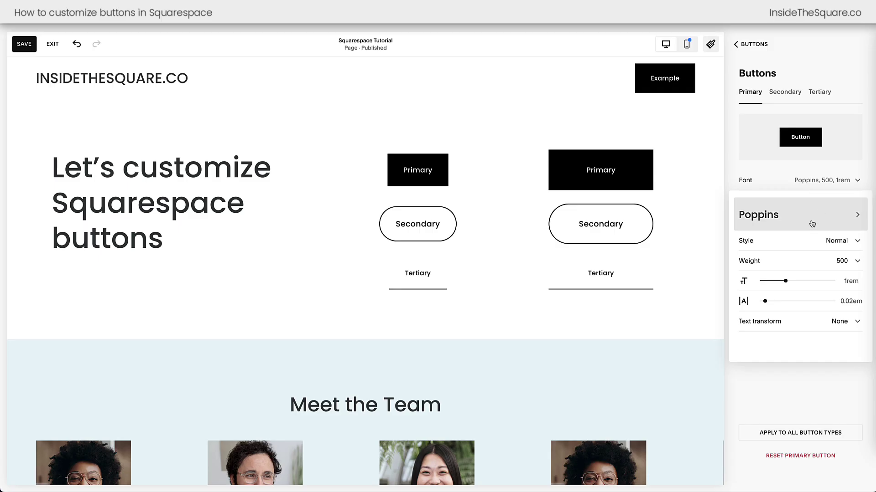
left_click(843, 241)
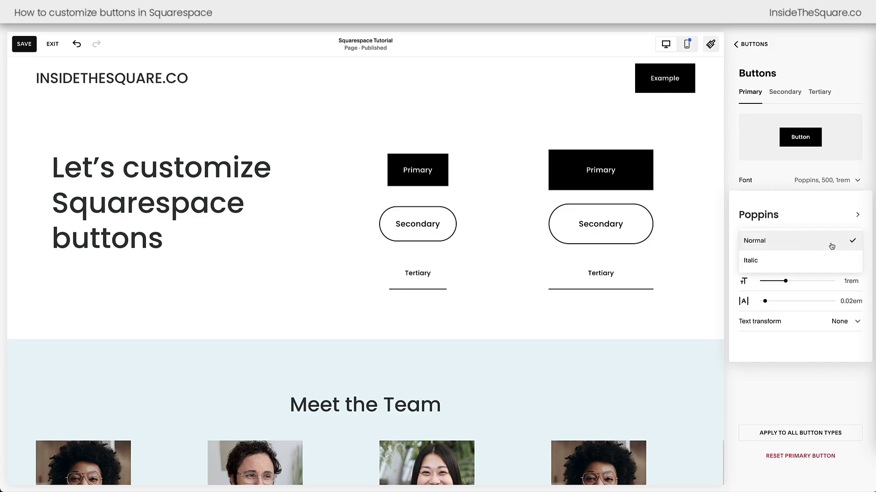
left_click(832, 245)
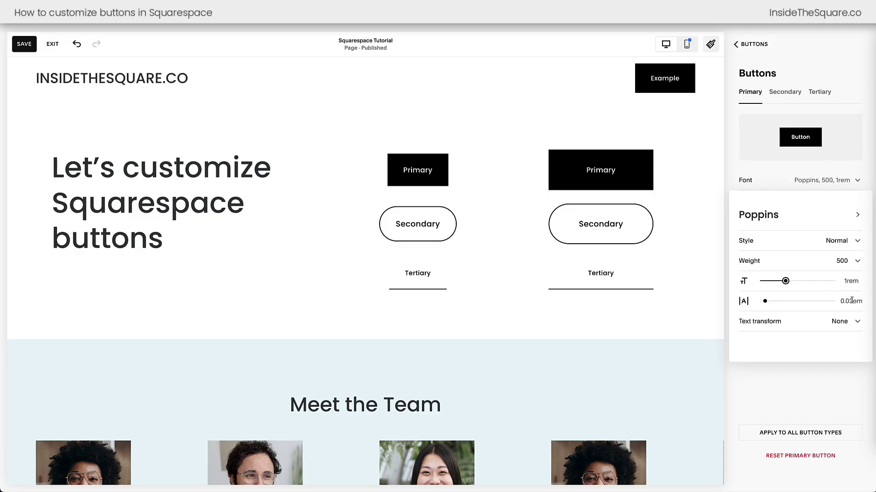
left_click(836, 369)
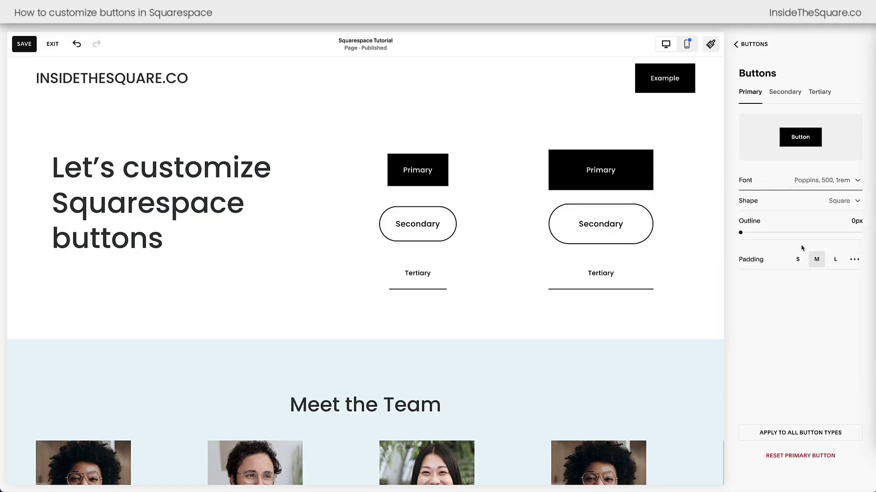
Try the Petal shape and custom corners on the Primary button, and return it to Square
left_click(802, 206)
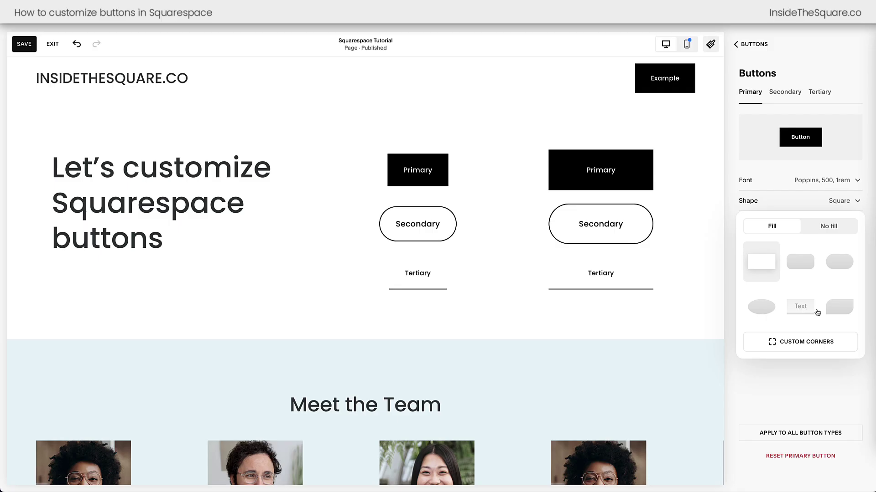
left_click(841, 308)
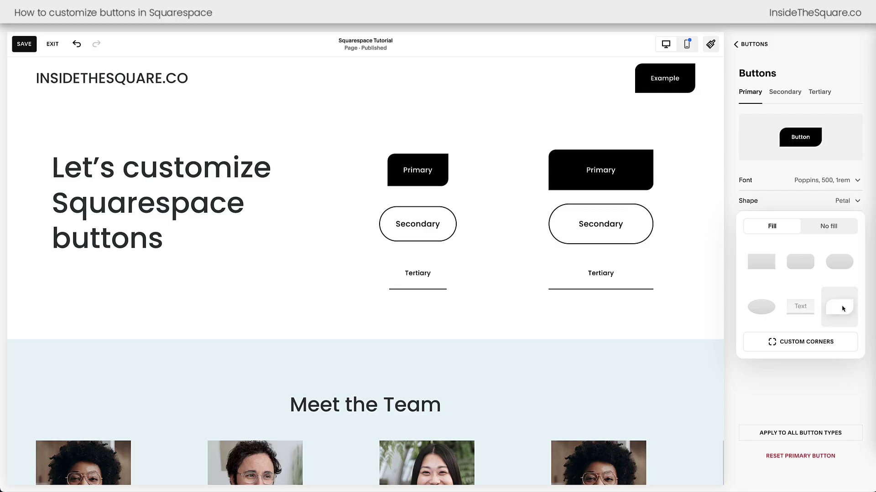
left_click(805, 343)
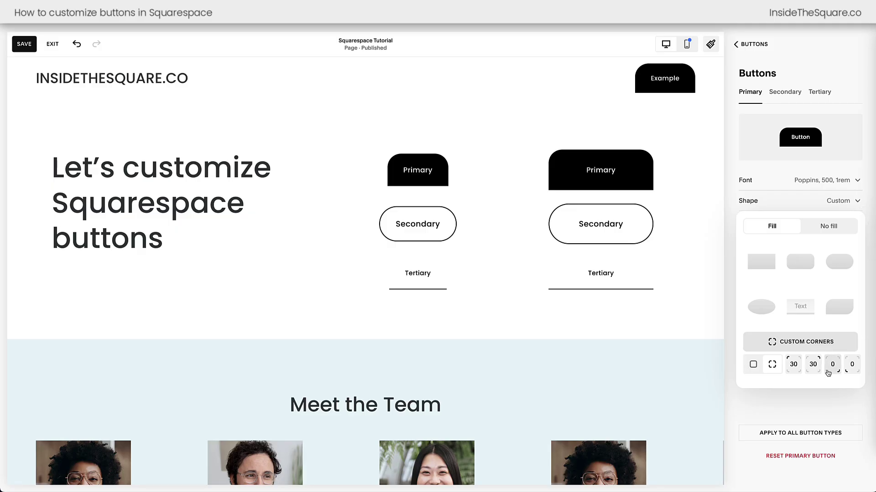
left_click(767, 265)
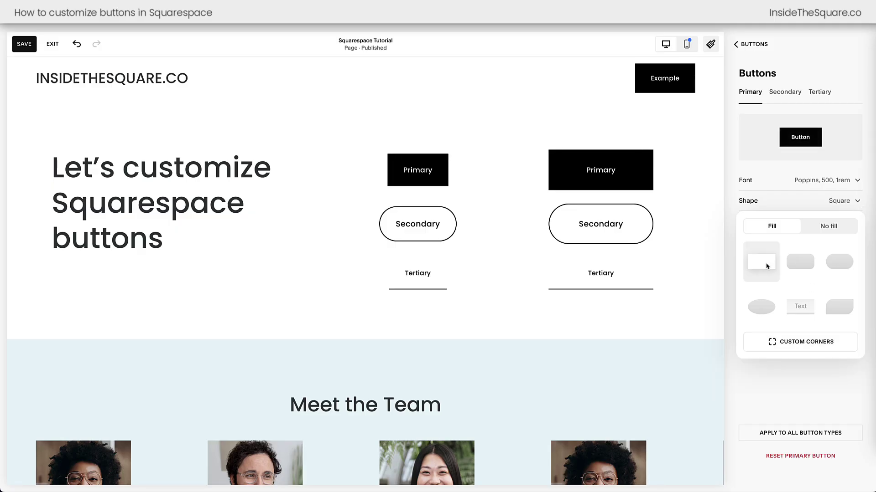
Set the square Primary button to No fill and give it a 4px outline
left_click(832, 226)
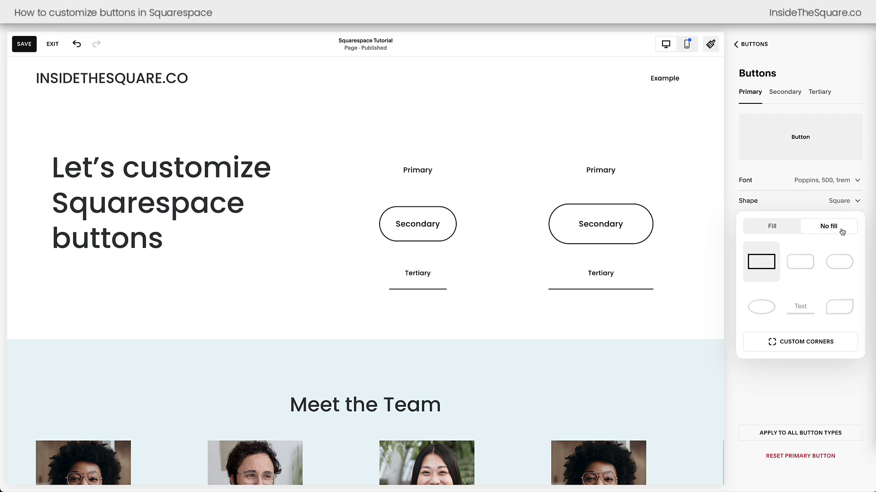
left_click(870, 227)
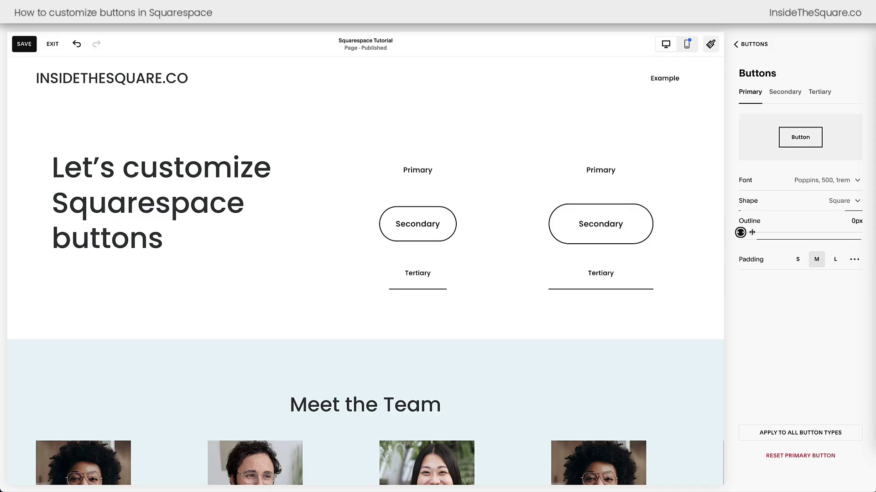
left_click(800, 233)
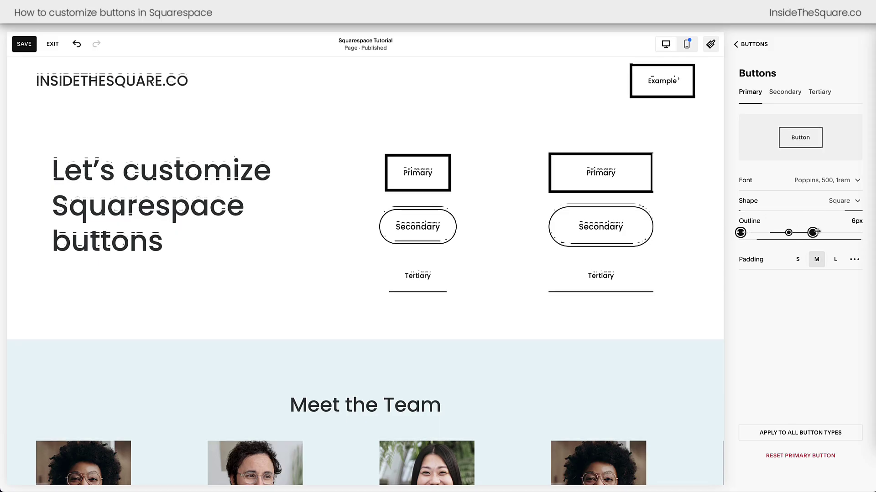
left_click_drag(800, 233, 788, 233)
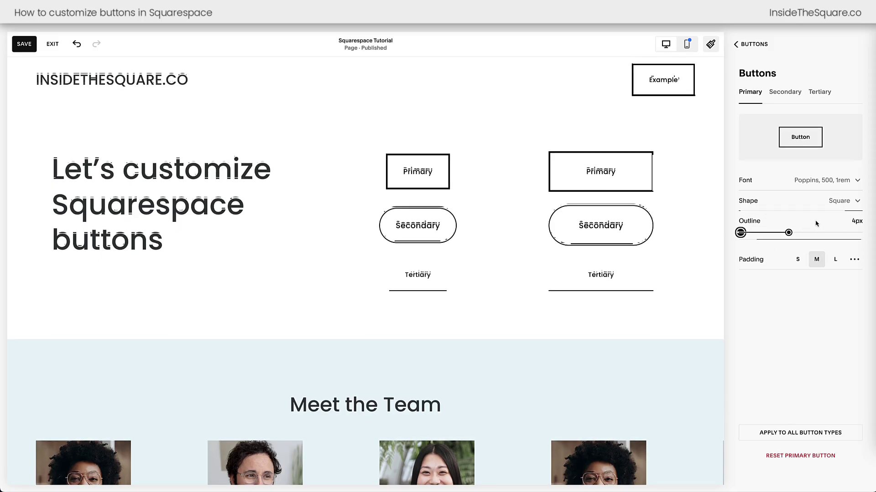
left_click(849, 201)
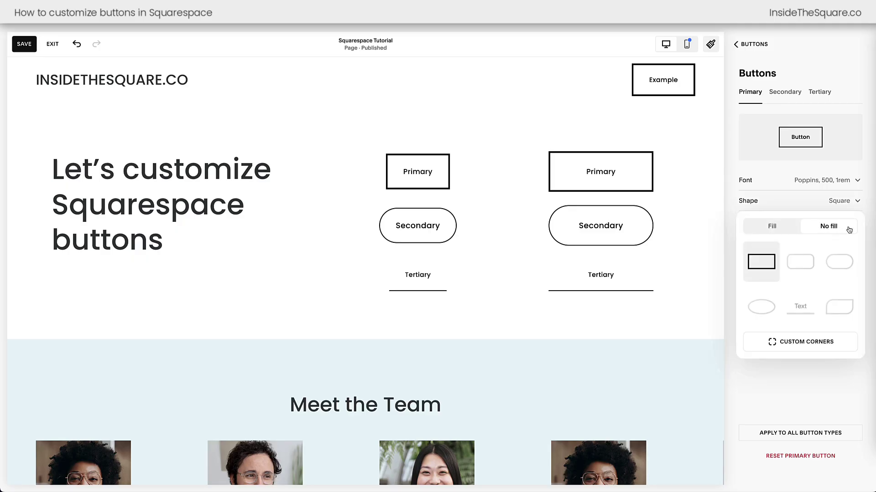
left_click(870, 224)
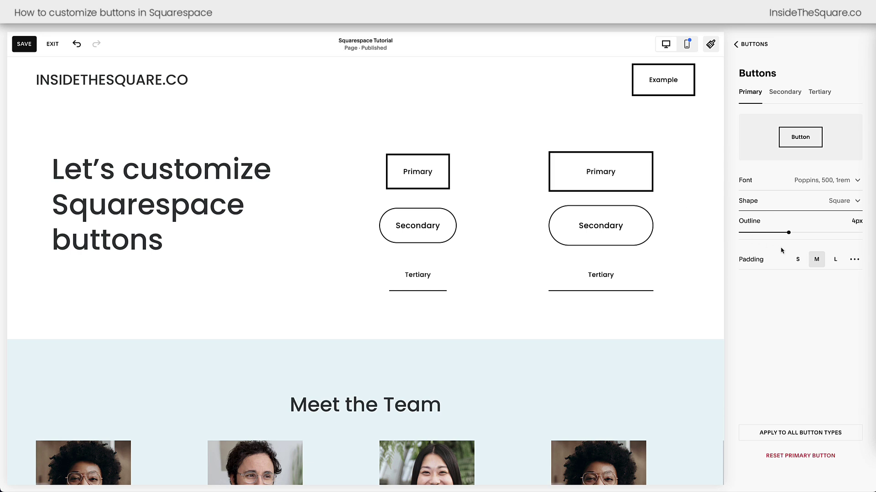
Try the S, M and L padding sizes on the Primary button
left_click(800, 263)
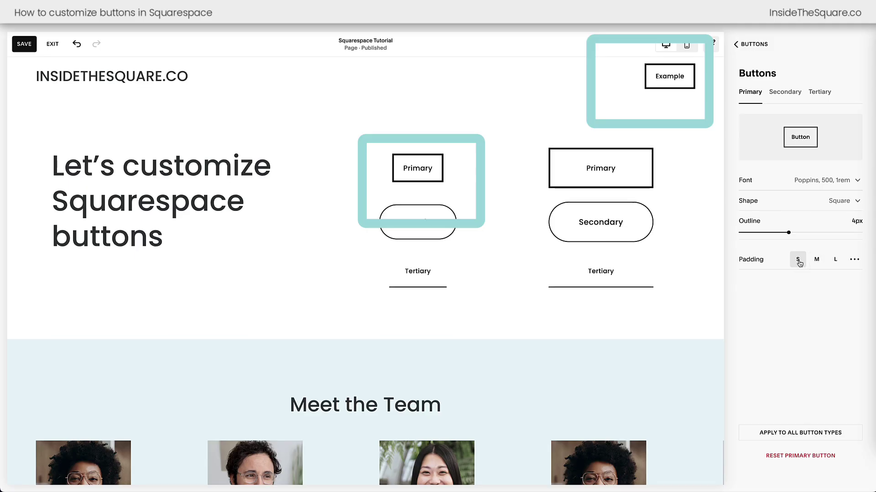
left_click(834, 263)
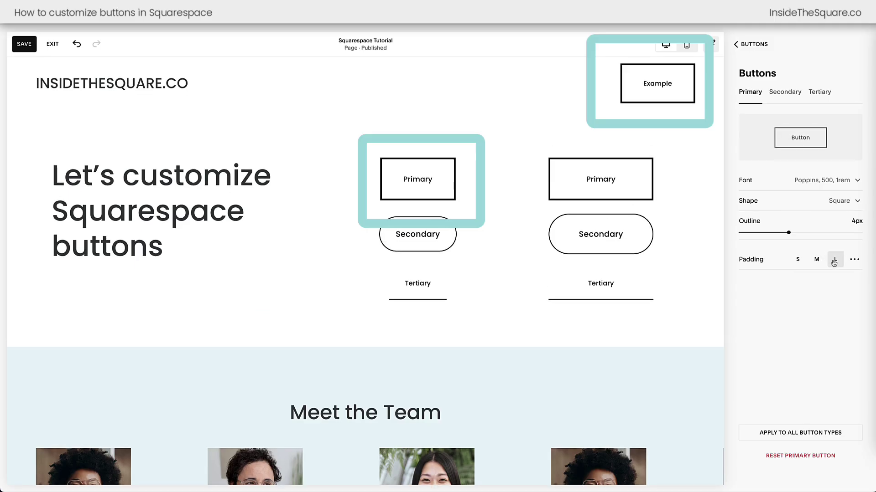
left_click(818, 261)
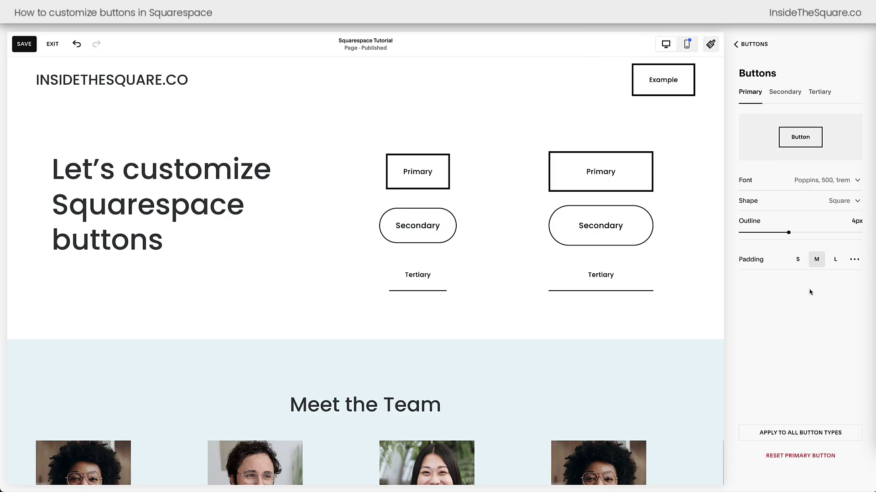
left_click(804, 264)
left_click(816, 261)
left_click(835, 260)
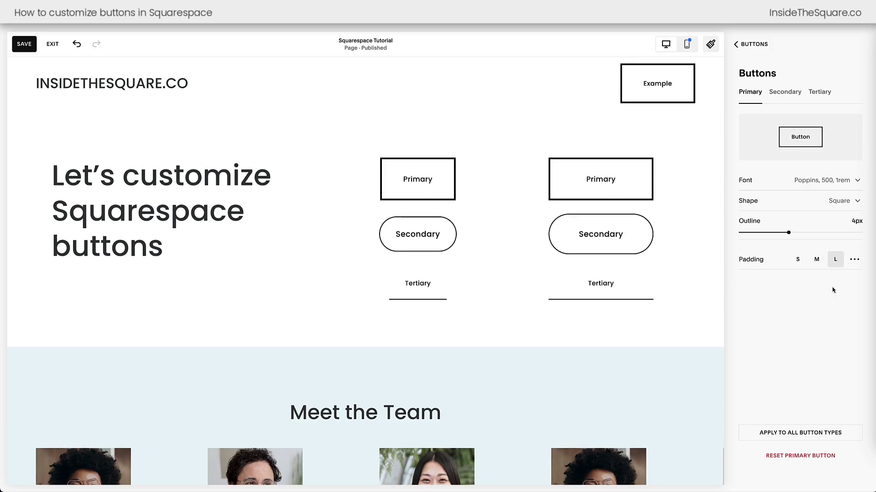
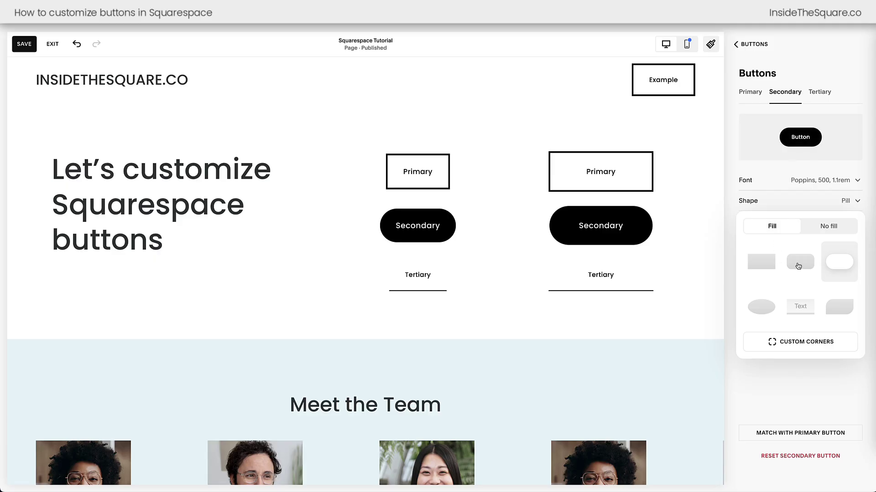
Close the Secondary shape options, return to the Primary button styles, and look over the primary buttons further down the page
left_click(715, 243)
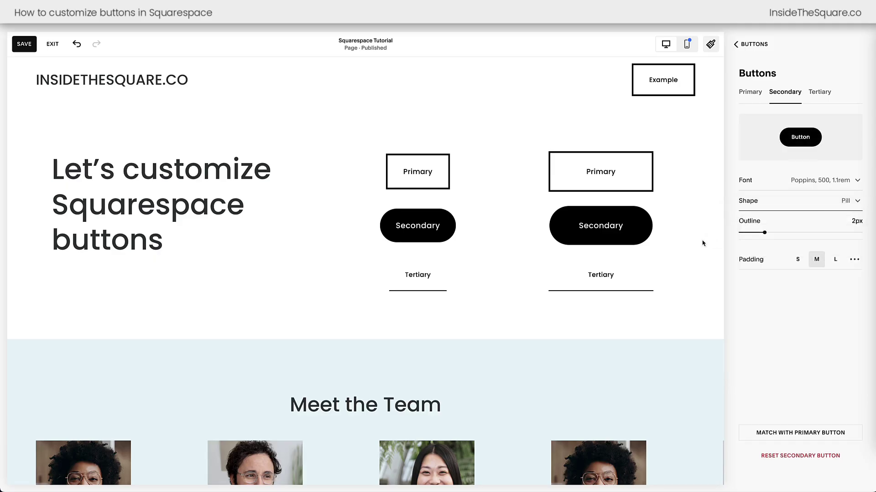
left_click(752, 99)
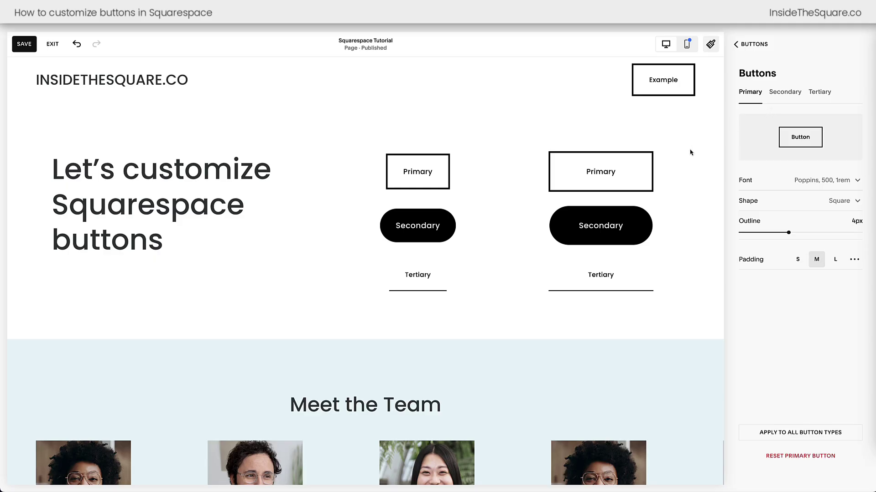
scroll(678, 163, "down", 5)
scroll(678, 161, "down", 7)
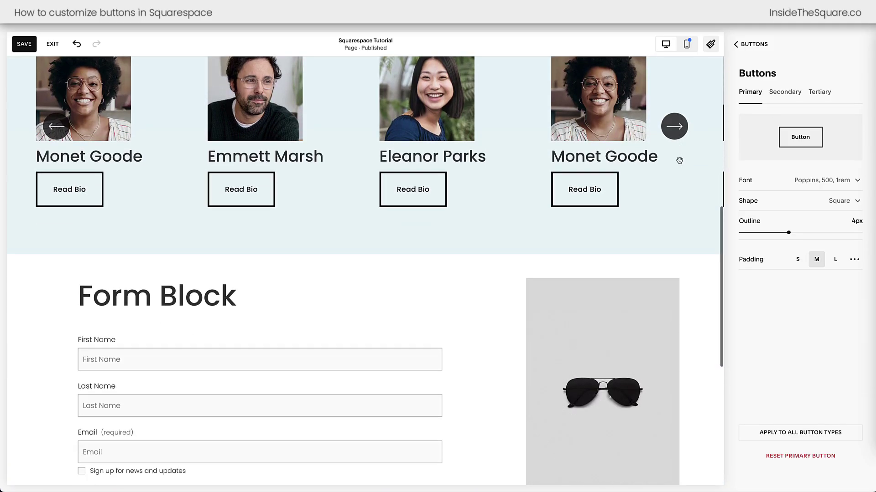
Leave the Primary button settings and open the site-wide color settings
scroll(678, 161, "up", 12)
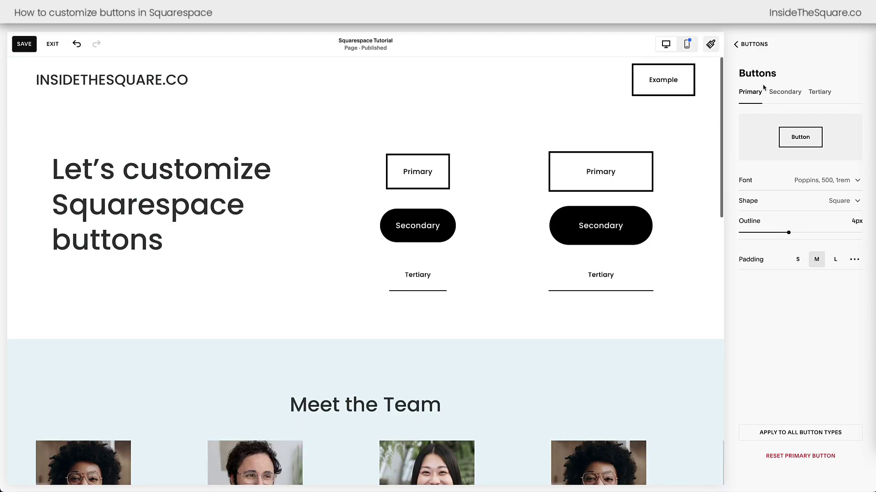
left_click(743, 44)
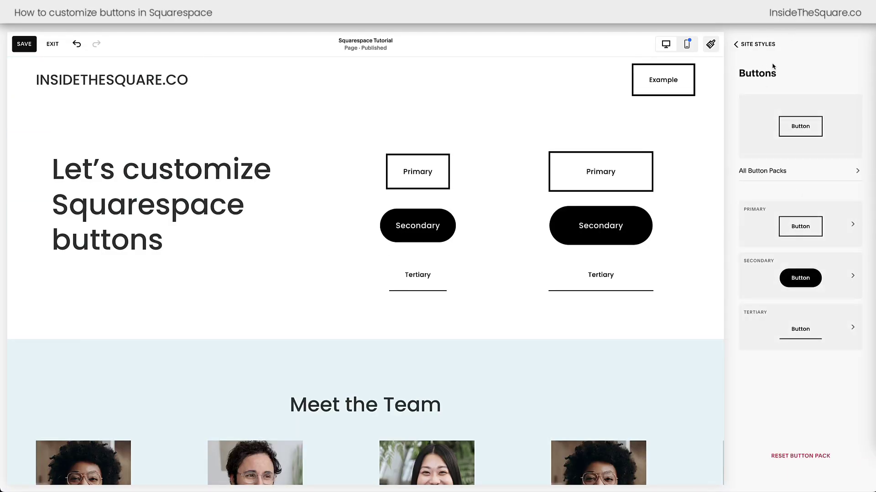
left_click(754, 44)
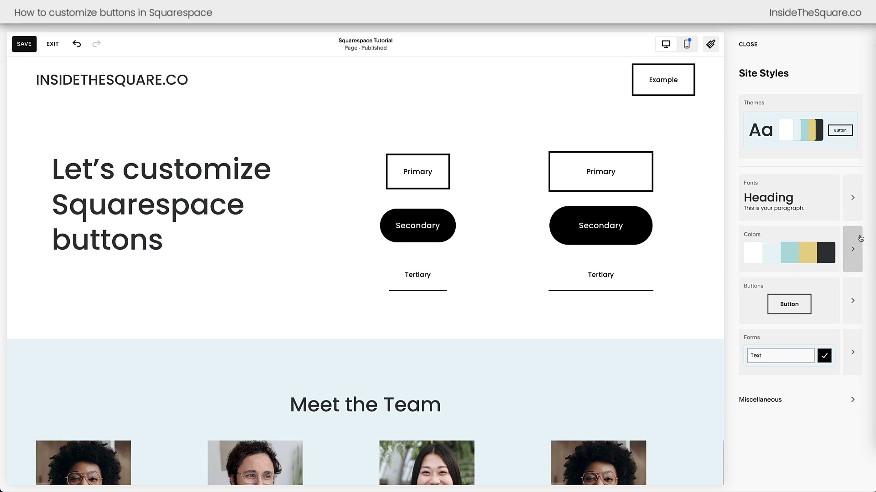
left_click(856, 241)
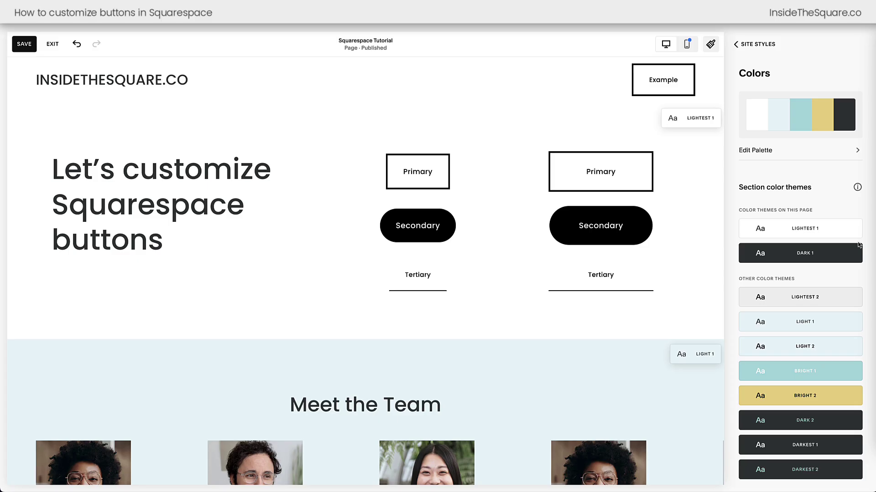
Open the Light 1 color theme used by the Meet the Team section and look through its full list of color settings
scroll(610, 315, "down", 5)
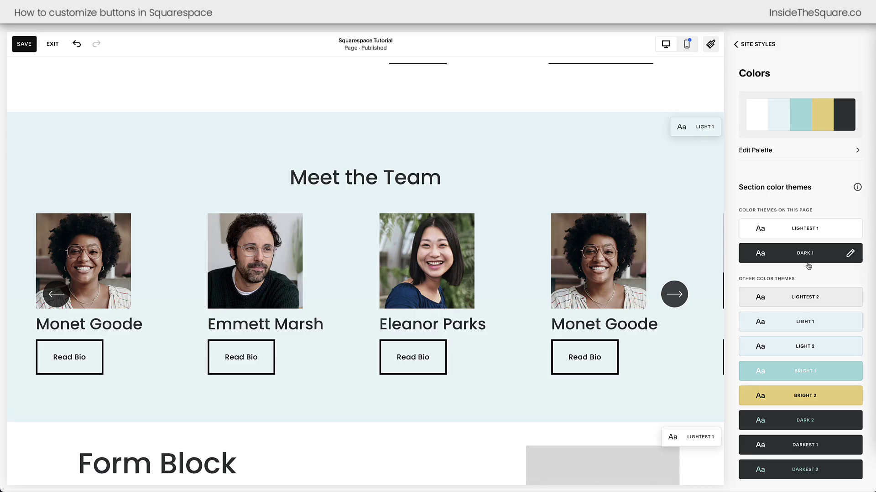
left_click(807, 322)
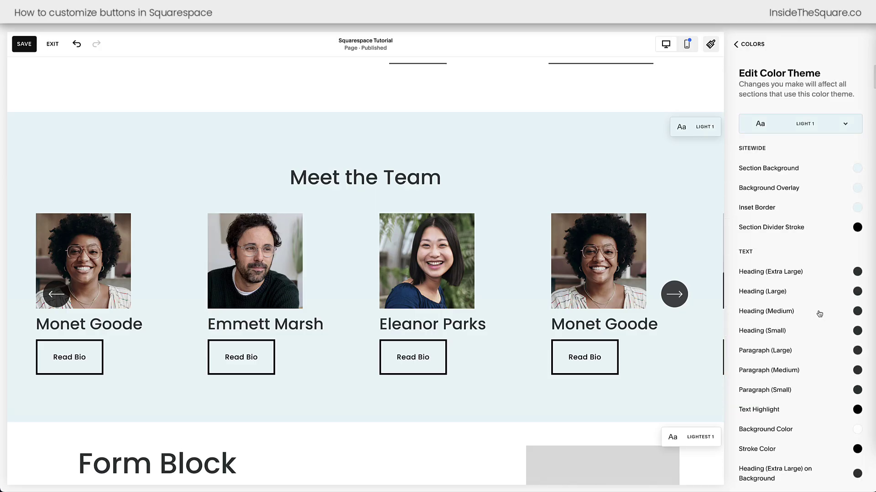
scroll(819, 314, "down", 5)
scroll(820, 313, "down", 15)
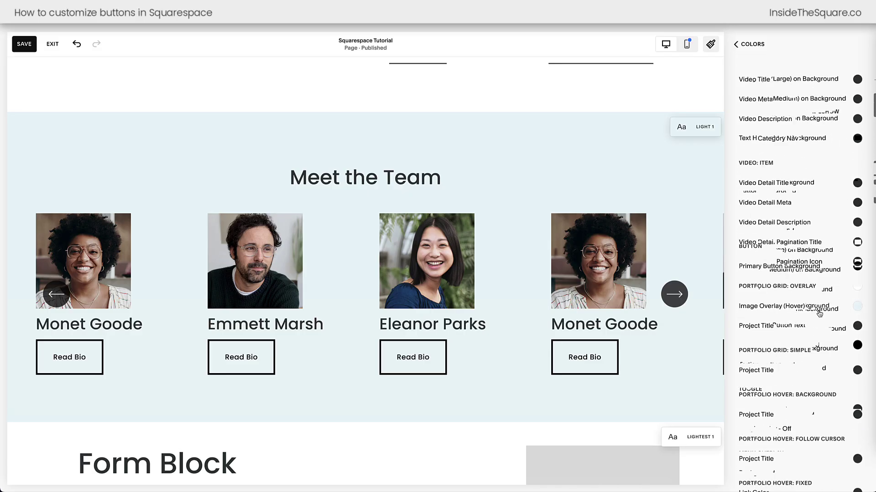
scroll(819, 314, "up", 10)
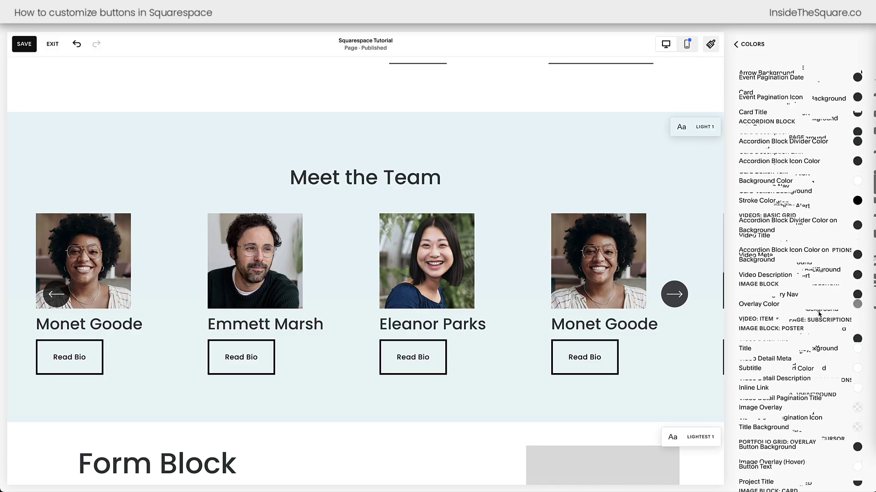
scroll(819, 314, "down", 6)
scroll(819, 314, "down", 10)
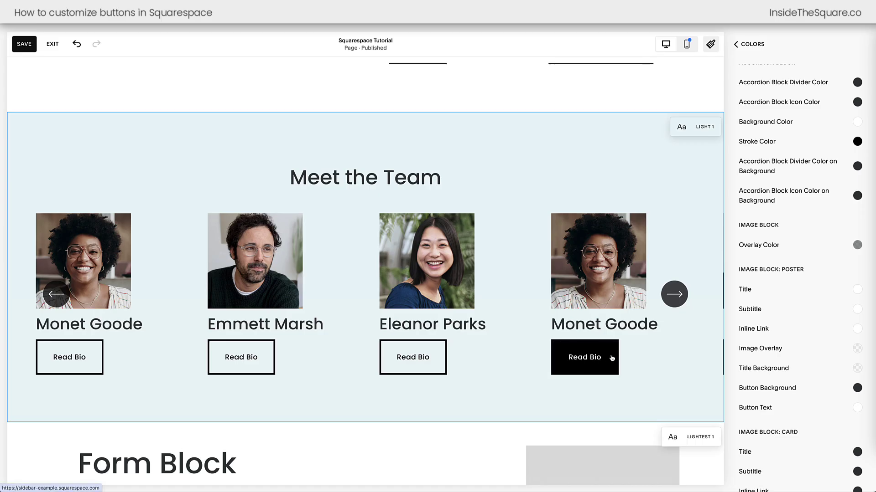
Limit the Light 1 colors to those of the Meet the Team section and set its carousel Button Background to purple, RGB 117, 42, 171
left_click(631, 364)
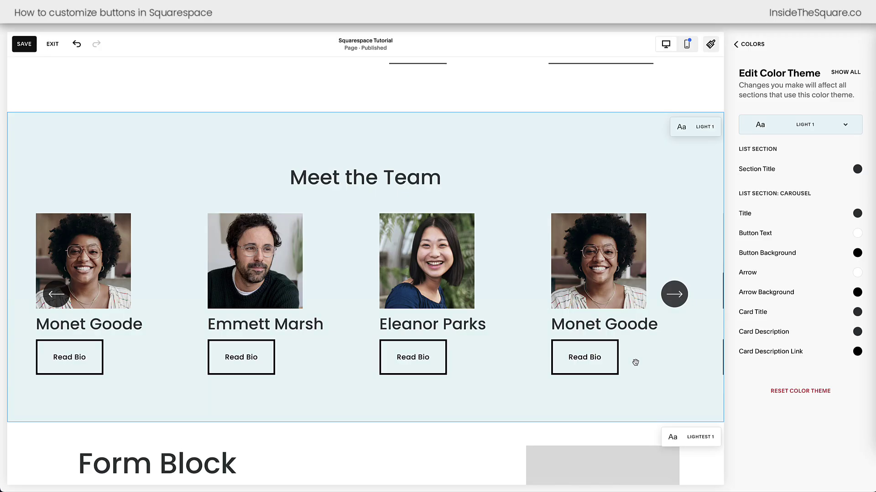
left_click(858, 256)
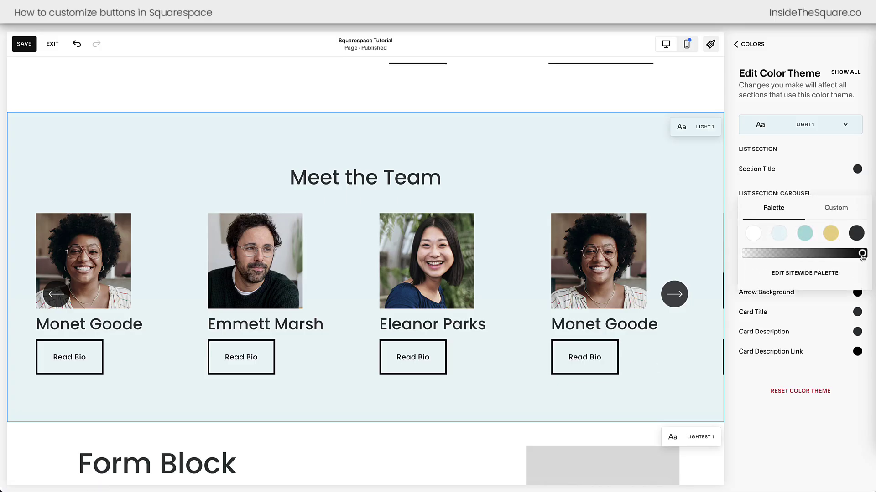
left_click(830, 234)
left_click(805, 233)
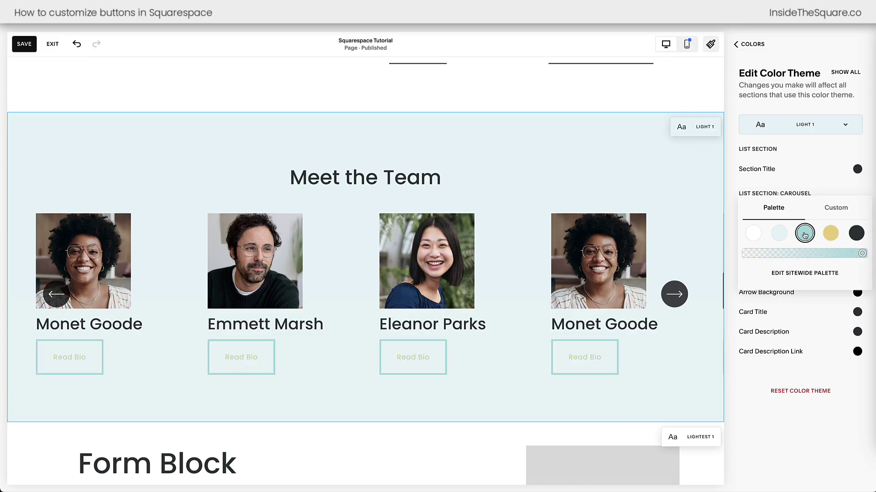
left_click(837, 208)
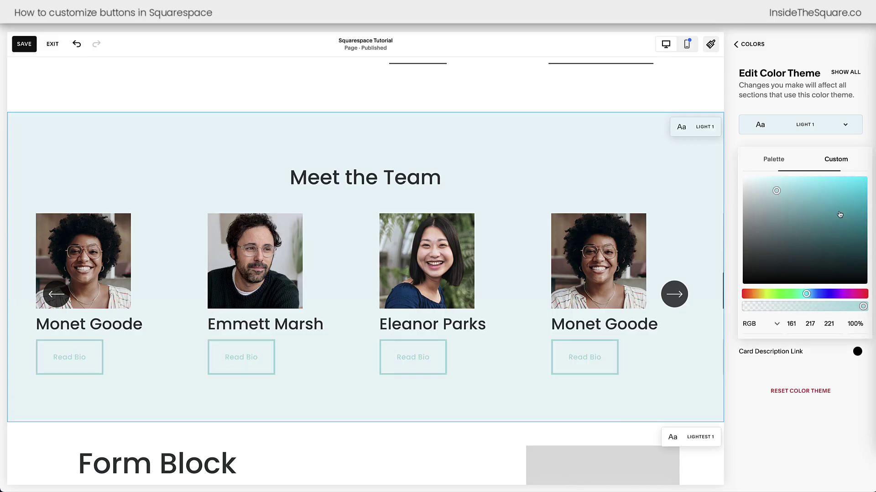
left_click(835, 293)
left_click(837, 212)
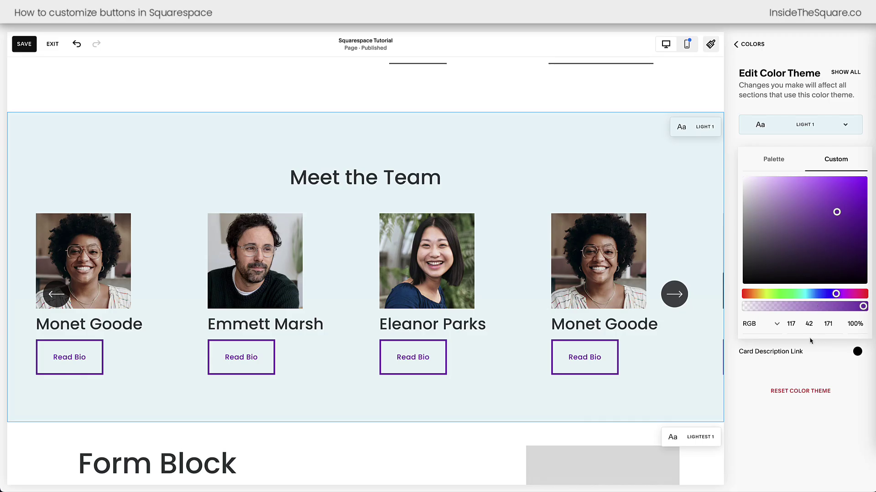
left_click(736, 349)
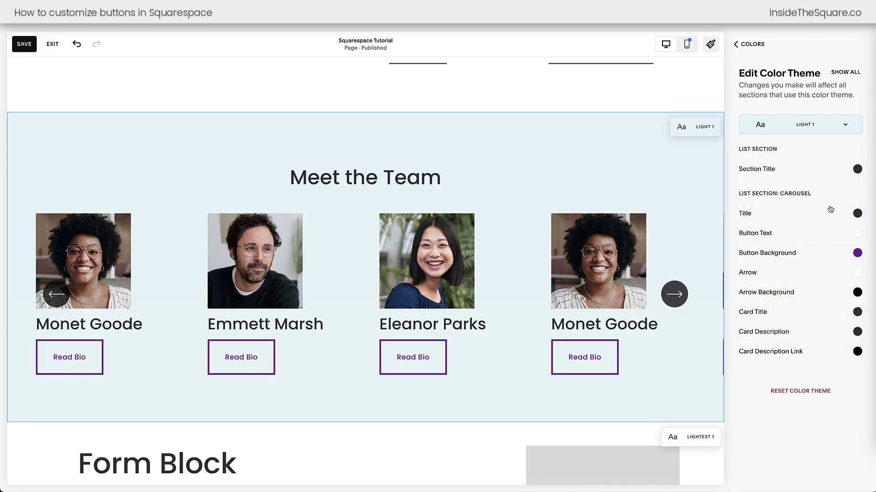
Reopen the Light 1 color theme from the site styles and isolate the color settings of the Meet the Team section again
left_click(750, 44)
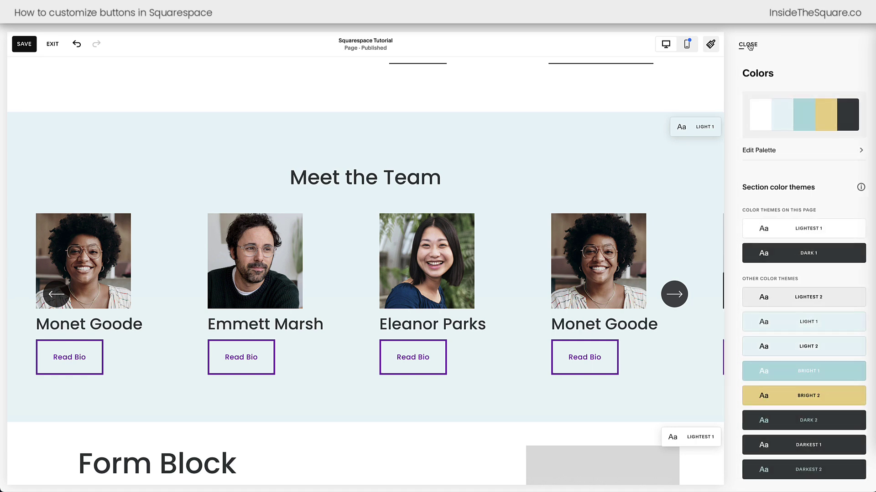
left_click(763, 45)
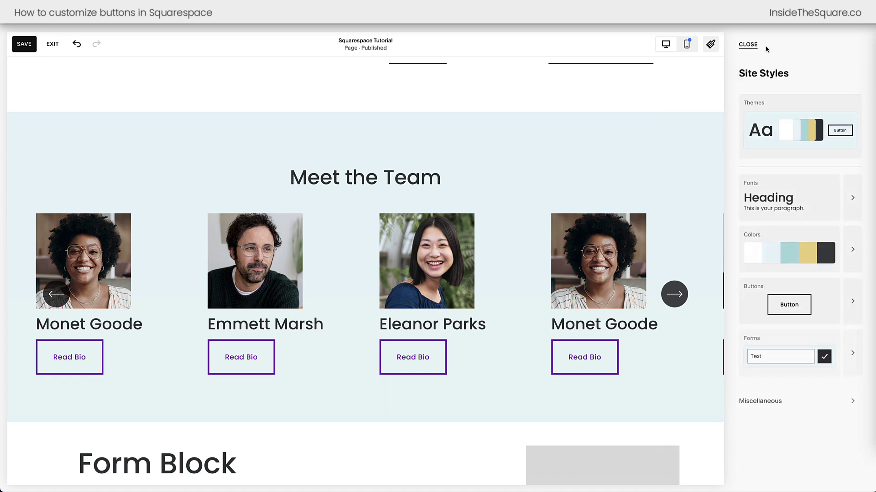
left_click(853, 240)
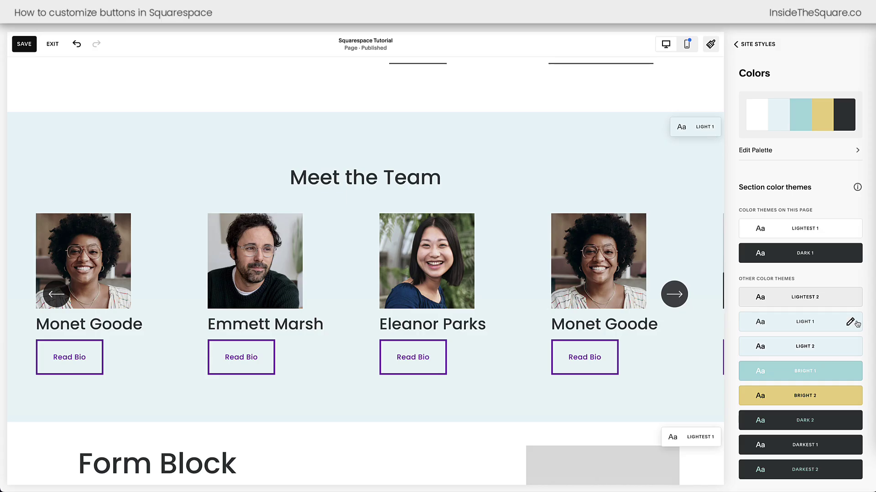
left_click(850, 323)
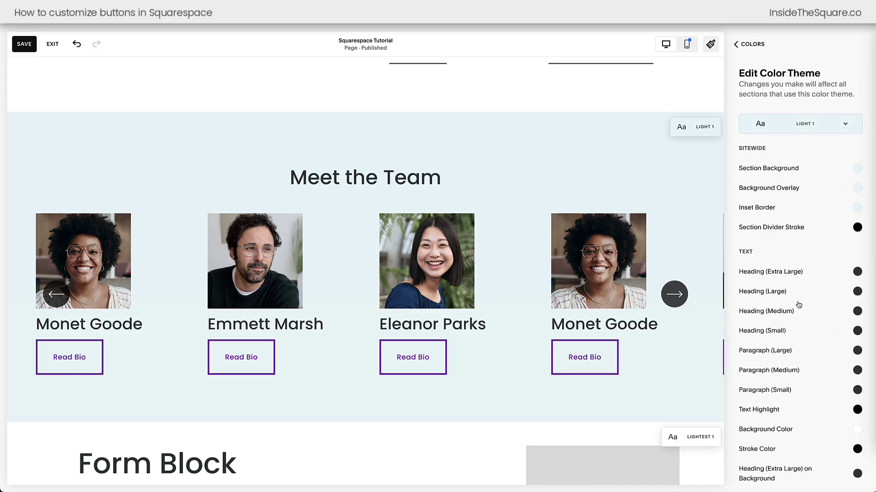
scroll(799, 306, "down", 3)
scroll(798, 305, "down", 20)
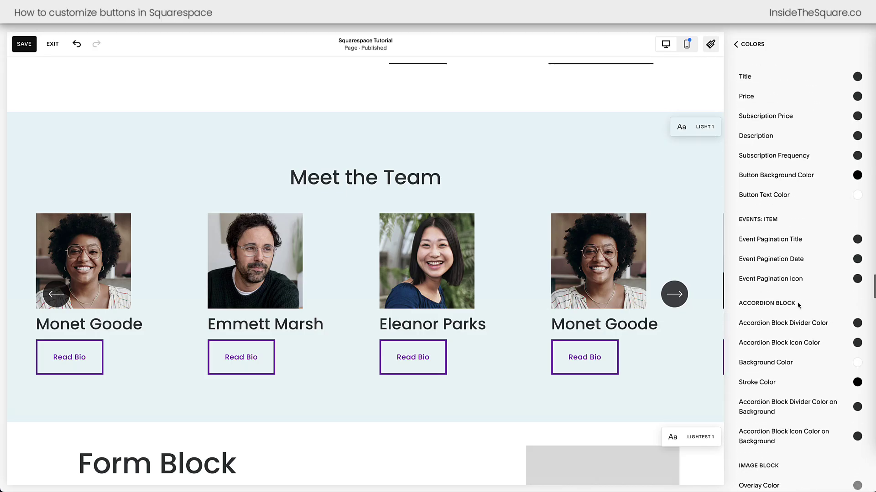
left_click(669, 216)
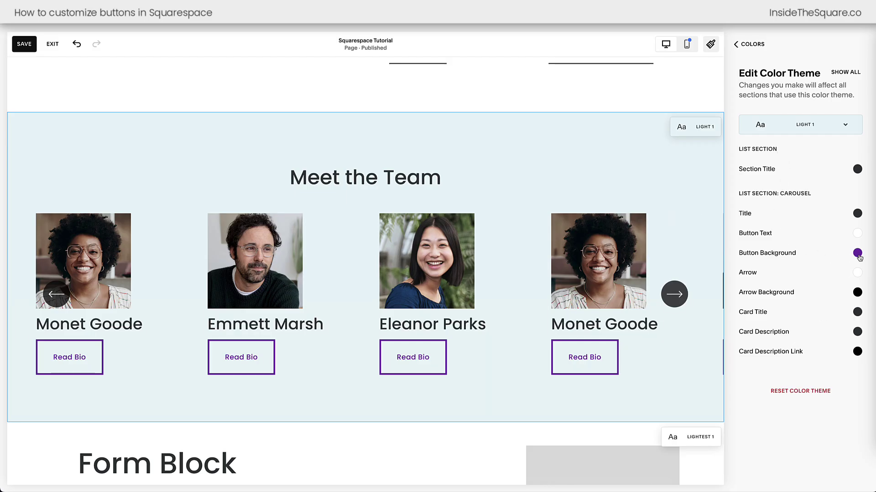
Close the site styles, save the page changes and exit the page editor
scroll(666, 172, "up", 5)
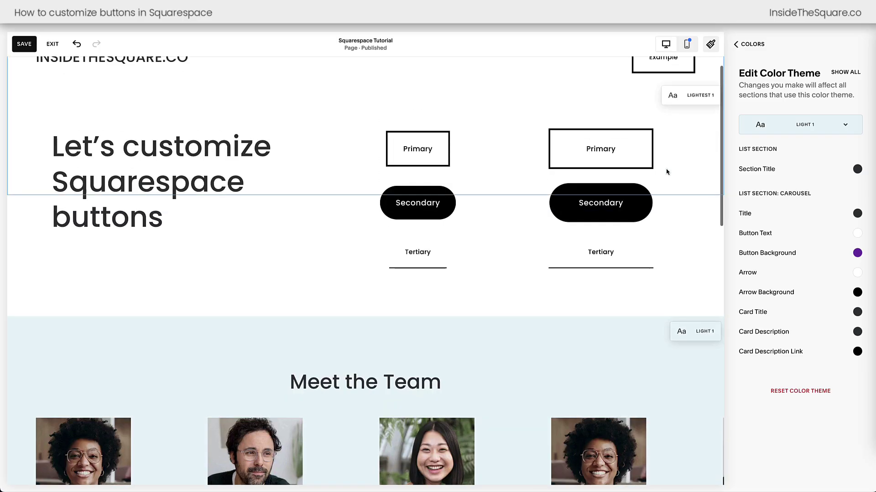
left_click(745, 44)
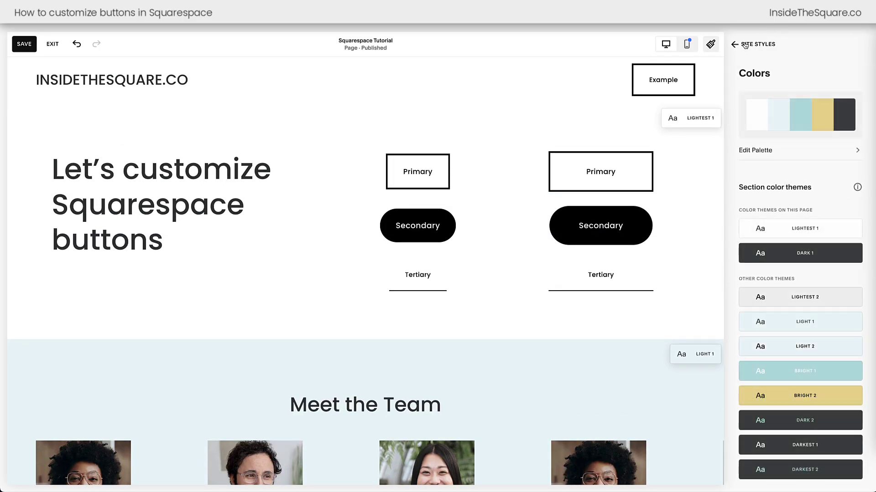
left_click(745, 44)
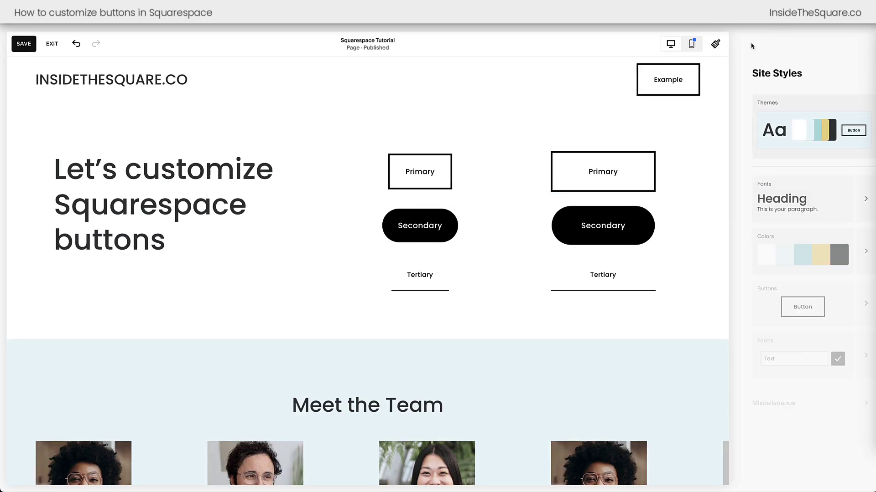
left_click(751, 46)
left_click(17, 37)
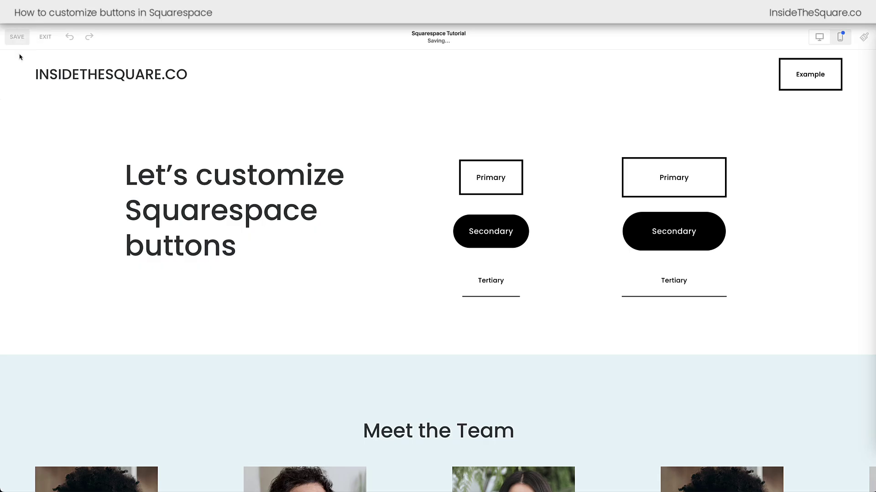
left_click(45, 37)
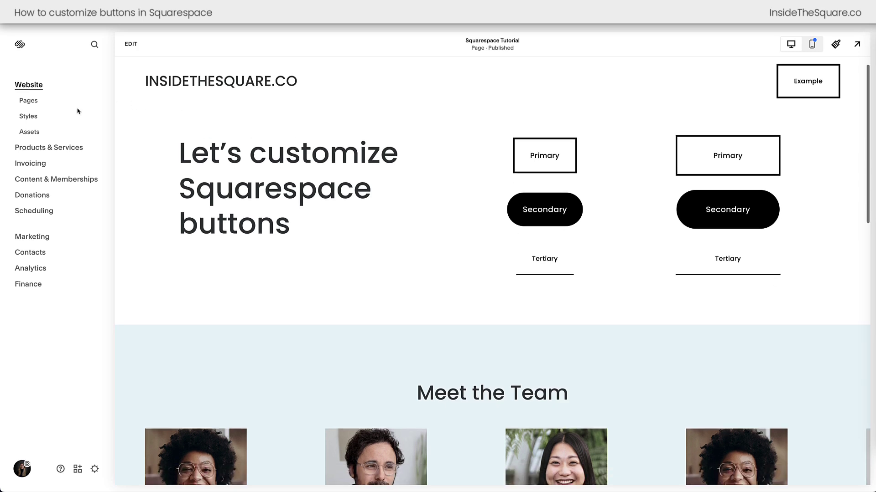
Open the Custom CSS editor from the website tools of the site
left_click(35, 107)
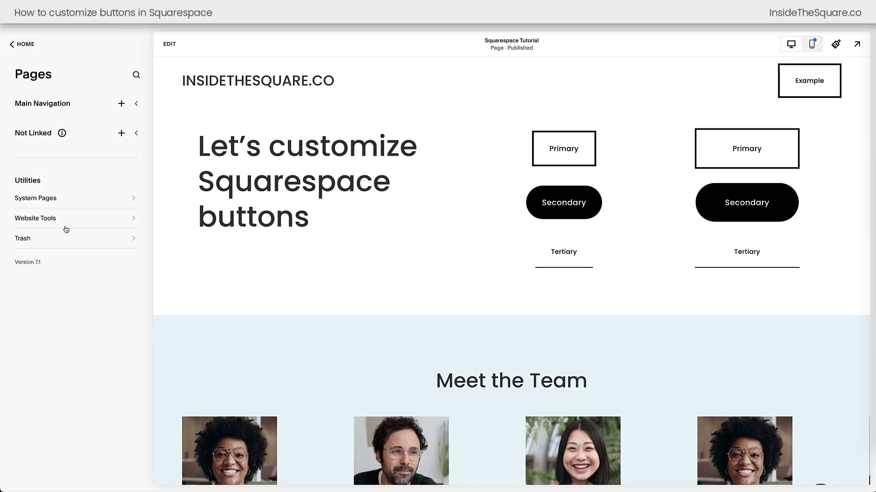
left_click(93, 219)
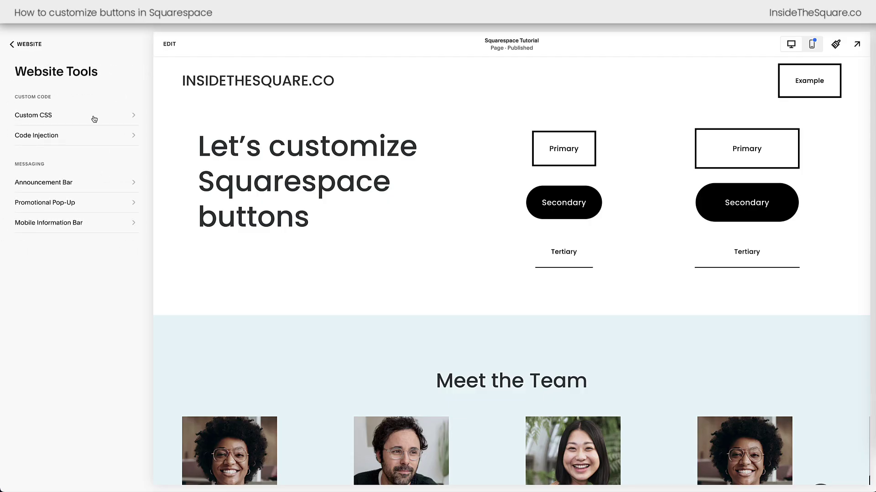
left_click(94, 119)
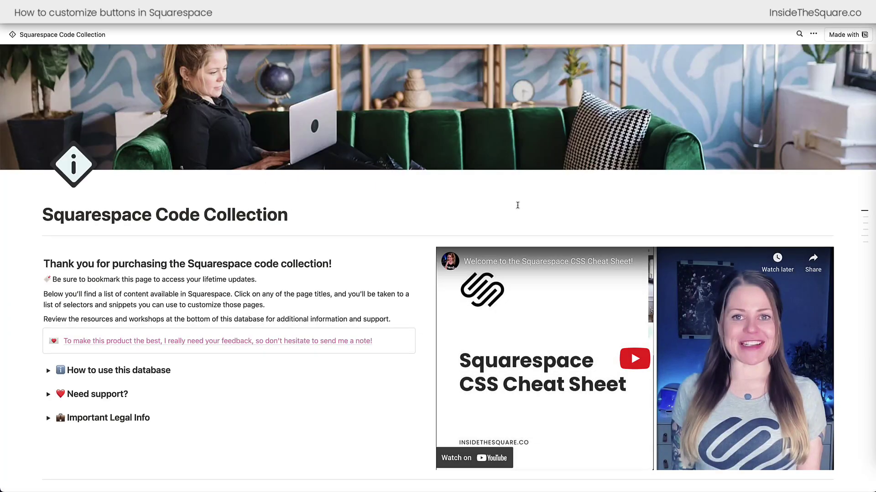
In the Squarespace Code Collection on Notion, open Header Elements and copy the Header Button selector
scroll(517, 205, "down", 10)
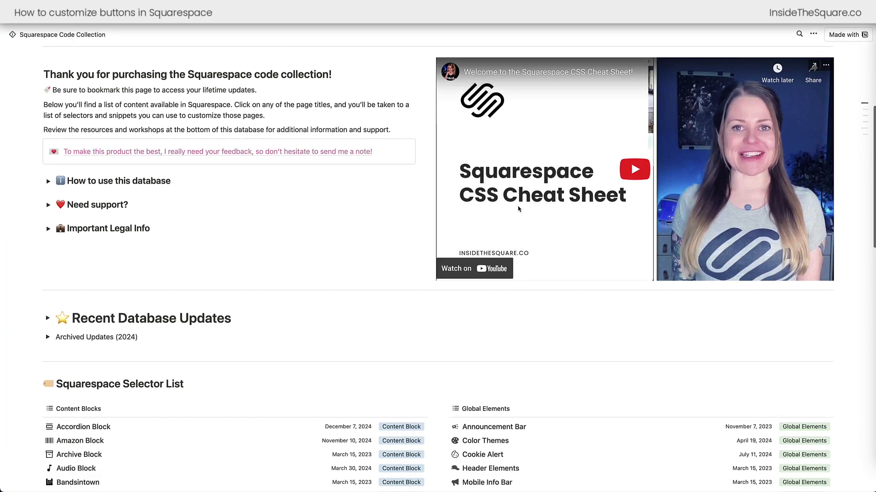
scroll(518, 205, "down", 3)
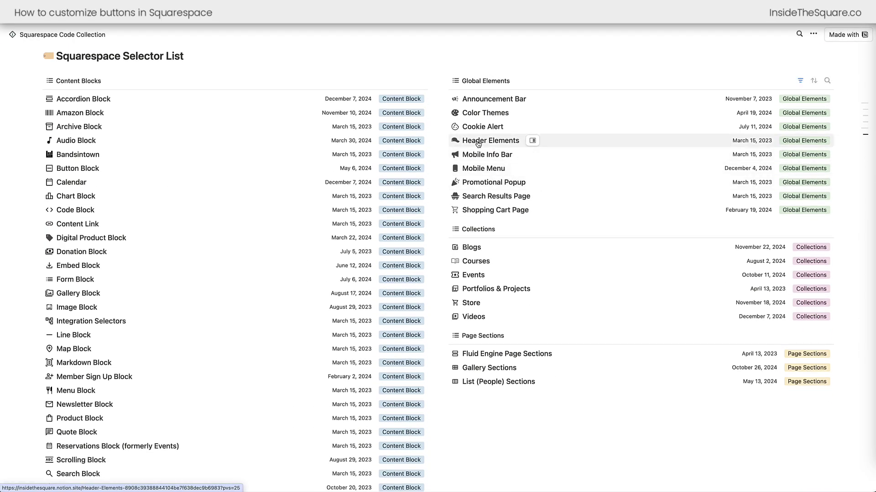
left_click(477, 144)
scroll(638, 224, "down", 8)
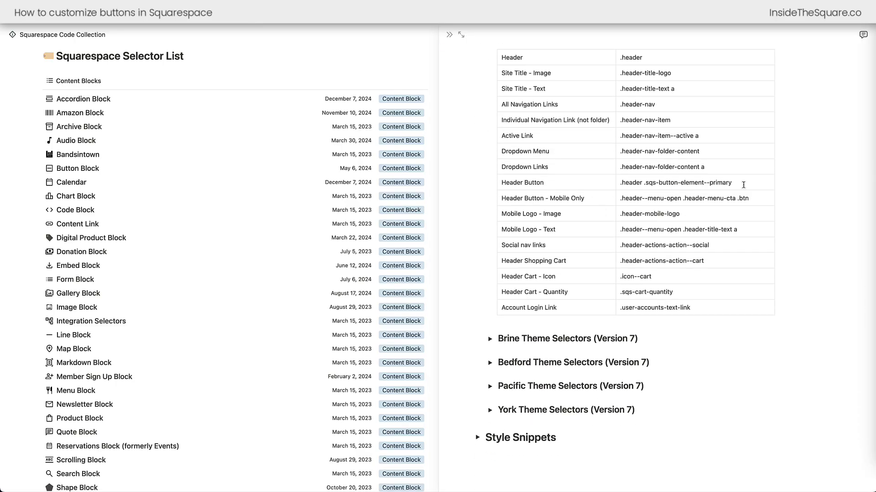
left_click_drag(733, 183, 620, 183)
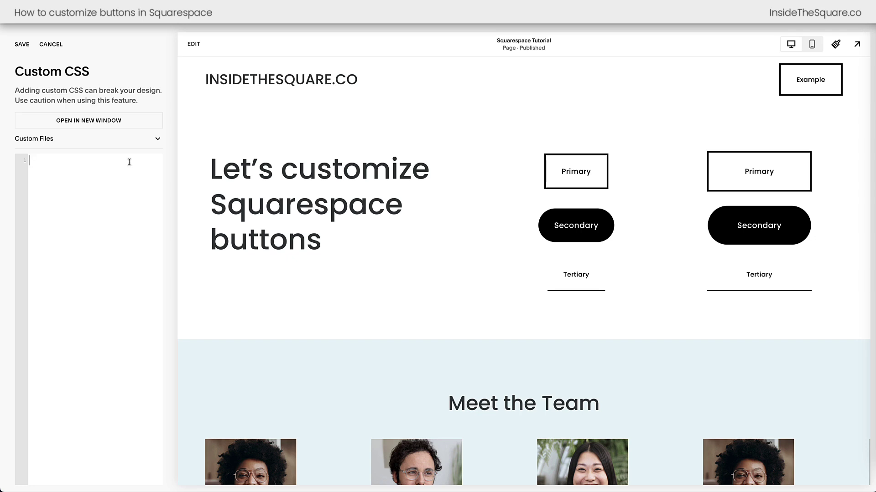
Start a CSS rule for .header .sqs-button-element--primary with background-color:orange!important
type(".header .sqs-button-element--primary")
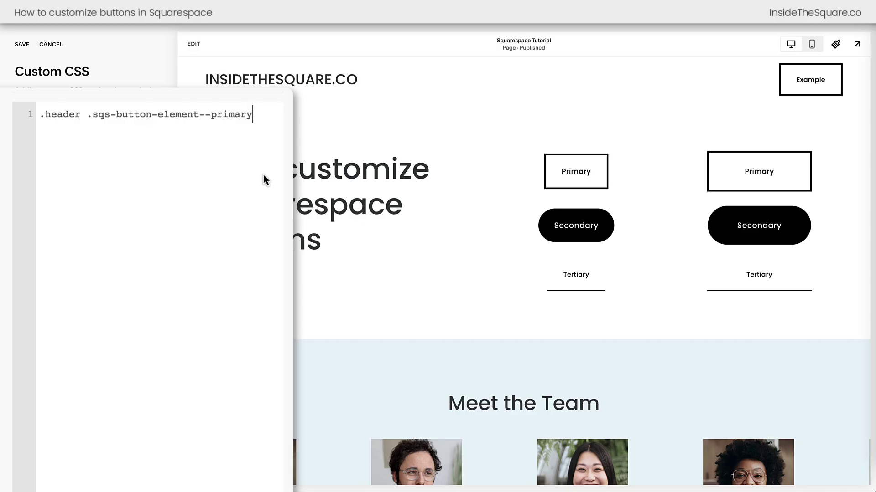
type("{")
key("Return")
type("background-color")
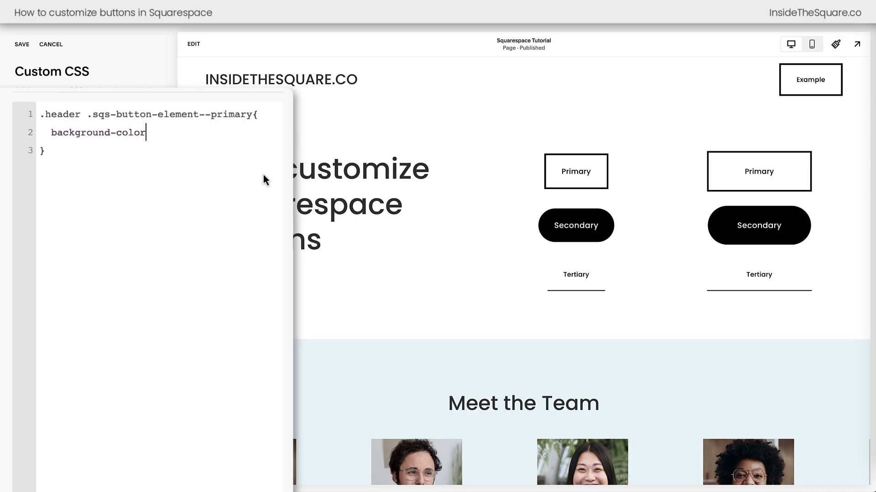
type(":orange!important")
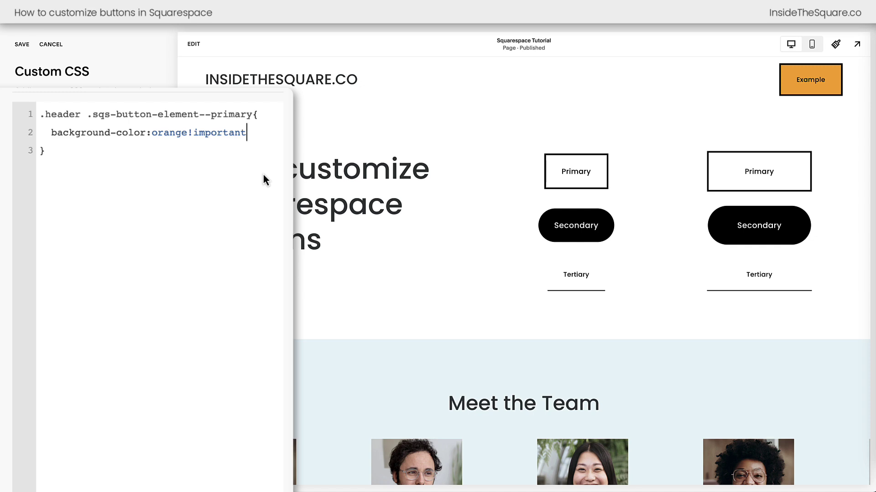
type(";")
Add a border-radius of 80px to the header button rule, below the background color
key("Return")
type("bord")
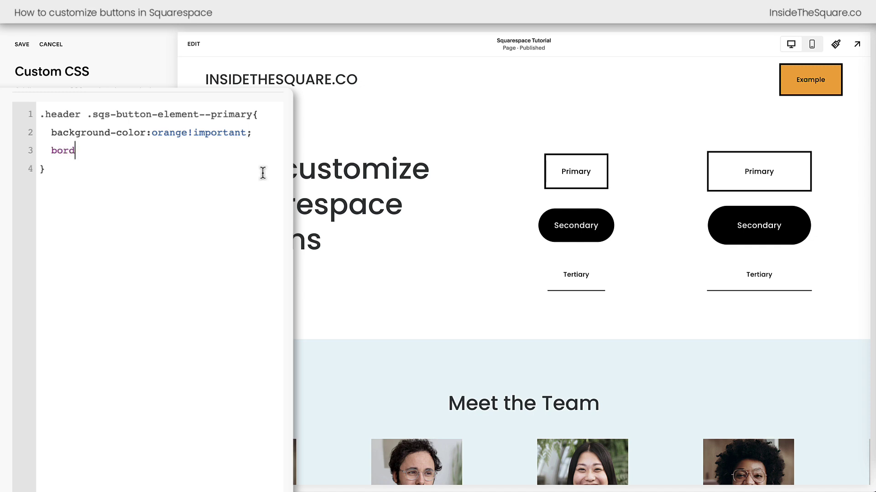
type("er-radius:")
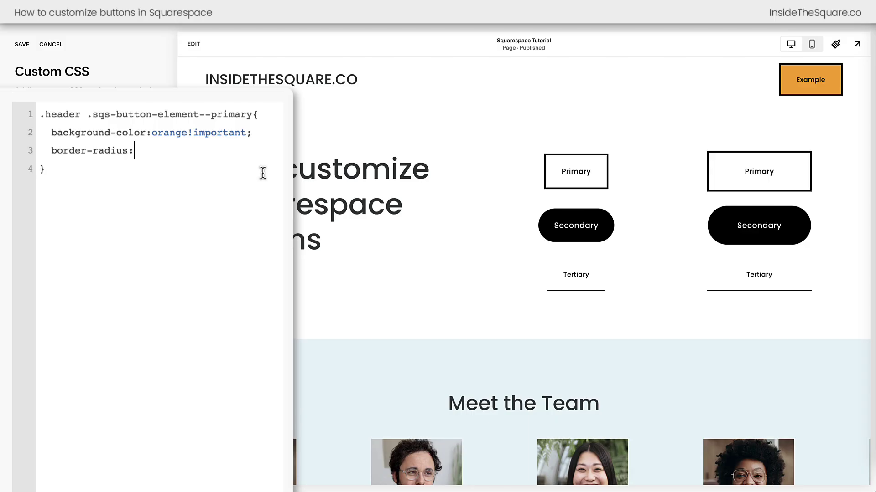
type("30px")
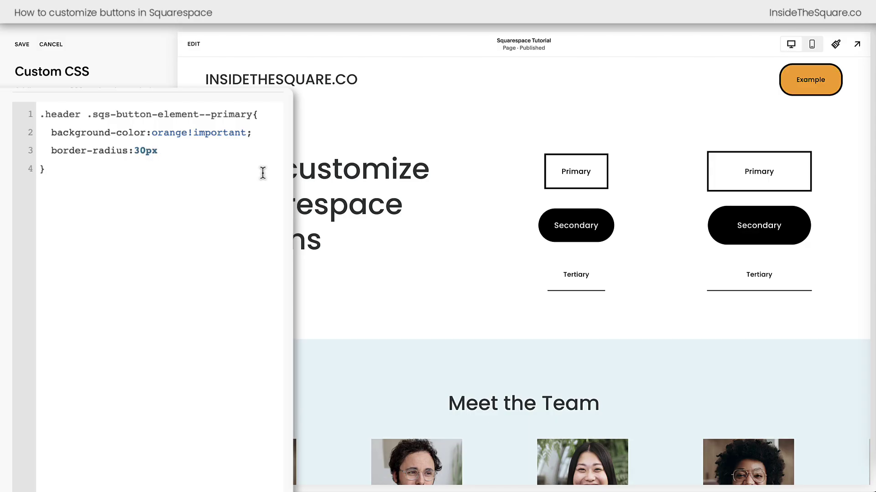
key("shift+Left")
type("8")
key("Right")
type(";")
Remove the header button's outline by adding border:none!important to its rule
key("Return")
type("border:")
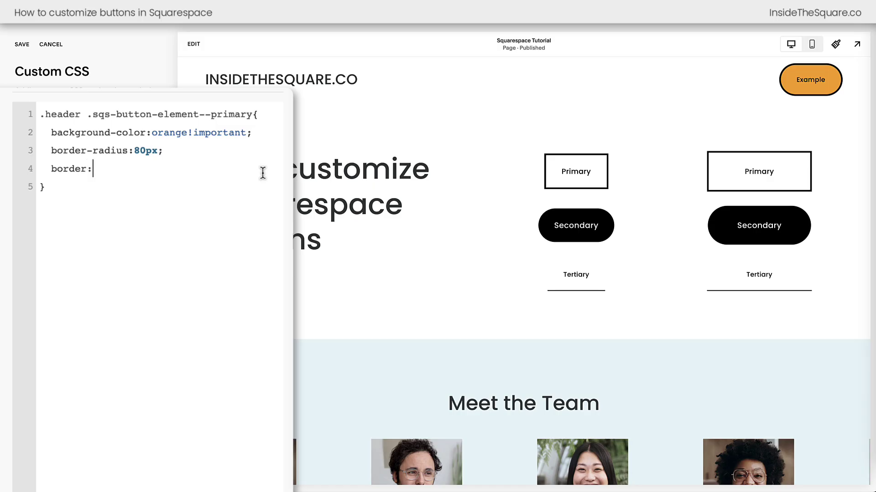
type("none!important")
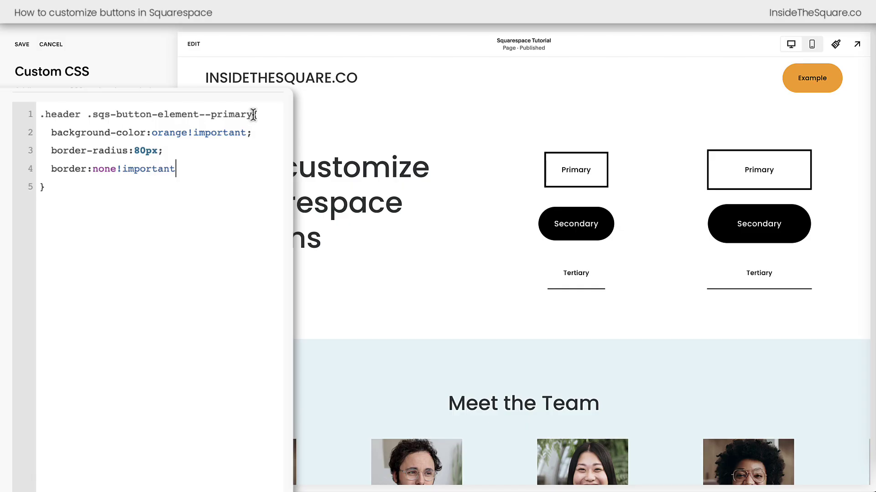
Copy the header button selector onto a new line below the rule and append :hover to it
left_click_drag(253, 114, 40, 114)
key("ctrl+c")
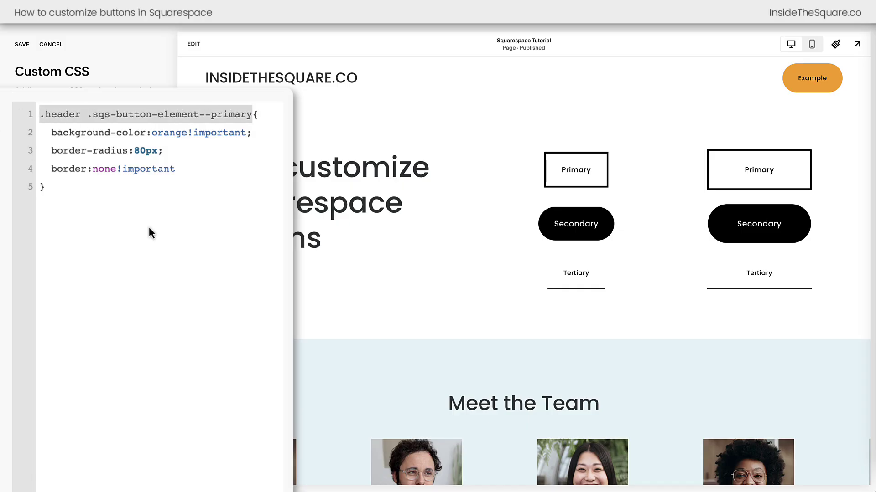
left_click(119, 189)
key("Return")
key("ctrl+v")
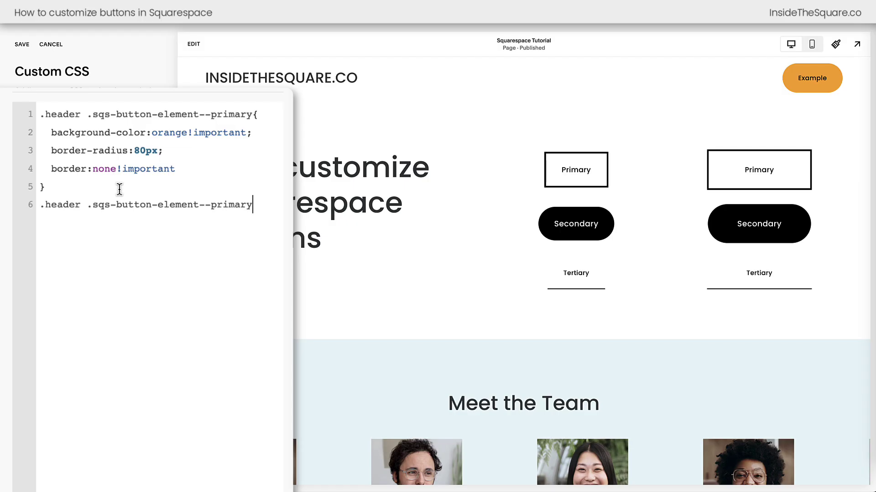
type(":hover")
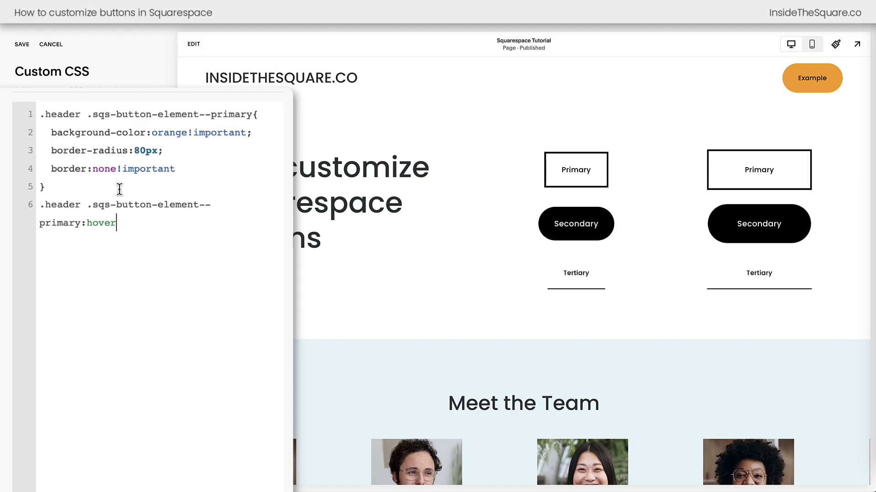
Open the hover rule's declaration block and set its text color with color:#000!important
type("{")
key("Return")
type("color:")
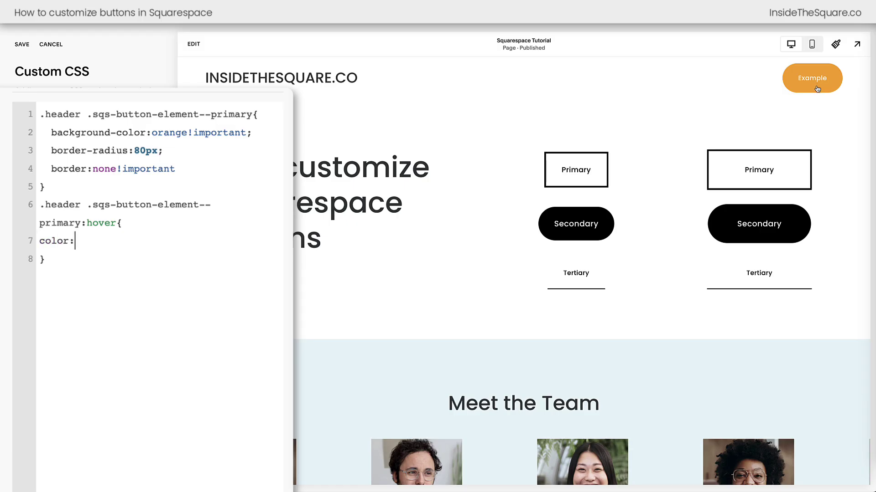
type("#000!important")
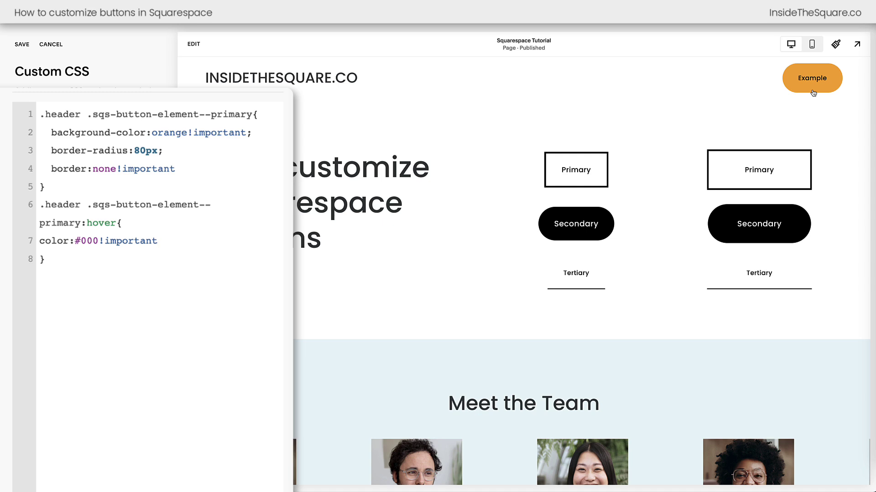
type(";")
Add border-radius:0px!important to the header button's hover rule
key("Return")
type("border-raidius:")
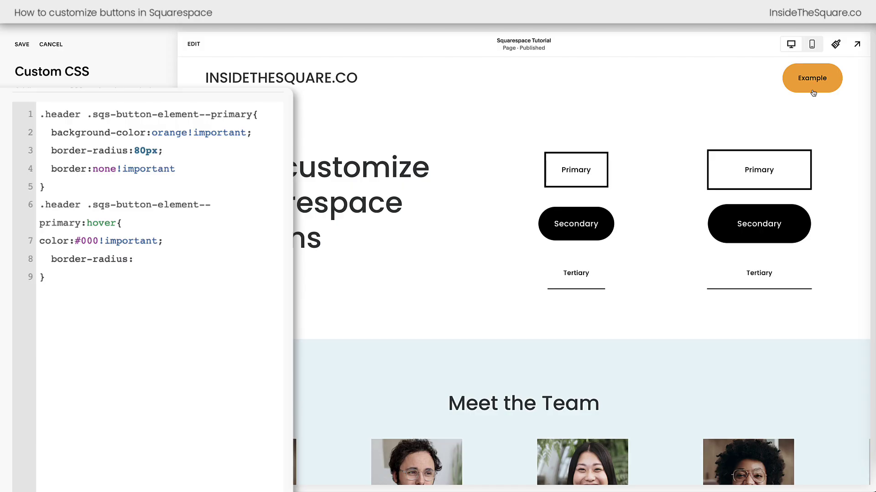
type("0px!importatn")
key("BackSpace")
key("BackSpace")
type("nt")
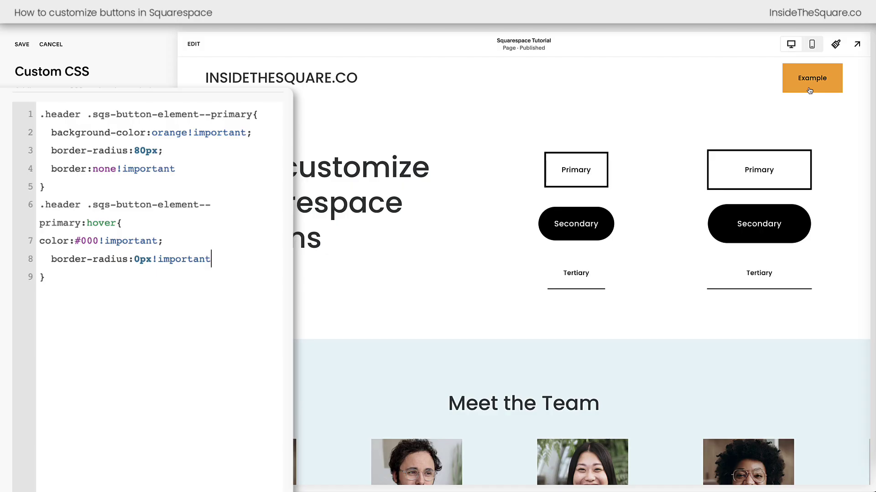
type(";")
Add a box-shadow of 5px 5px 15px rgba(0,0,0,0.2) to the hover rule
key("Return")
type("bos")
type("-shadow:5")
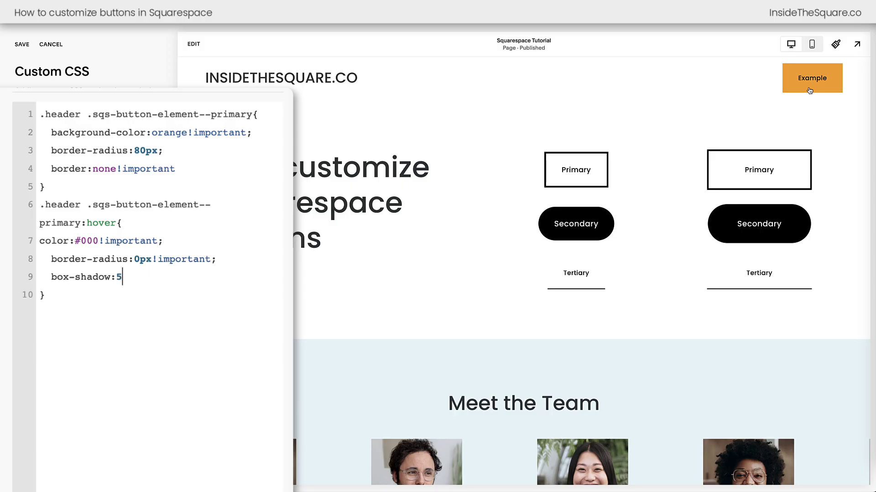
type("px 5px 15px rgba(0,0,0,0.")
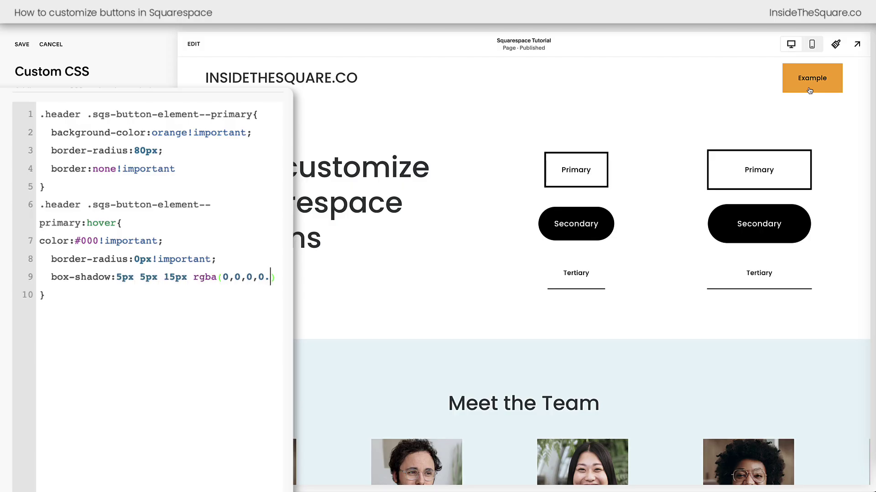
type("2")
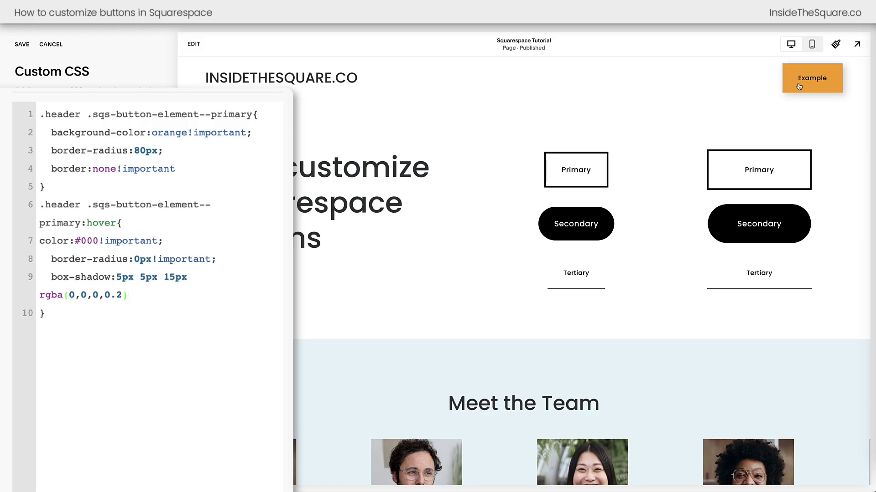
type(";")
Add transition:all 1s!important as the last declaration of the hover rule
key("Return")
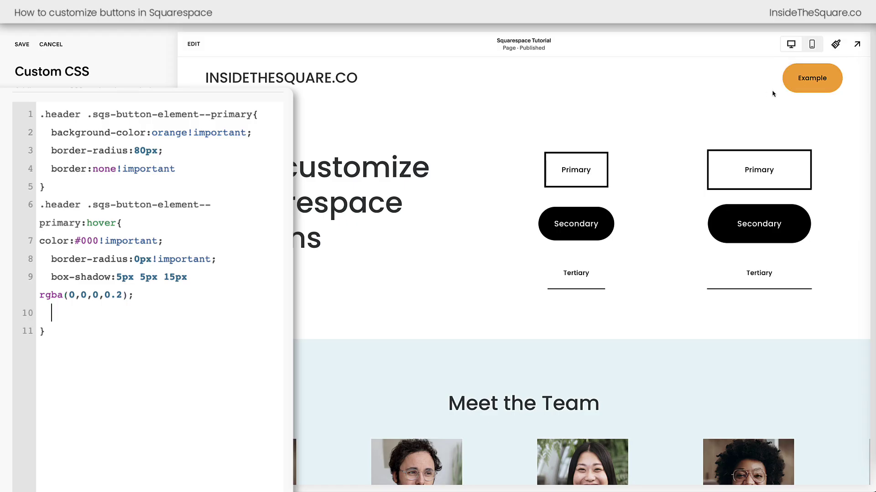
type("transition:all ")
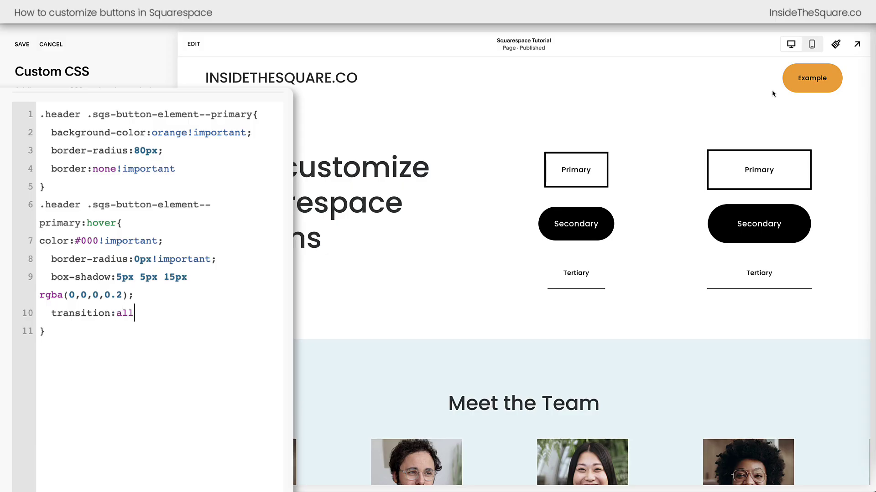
type("1s!important")
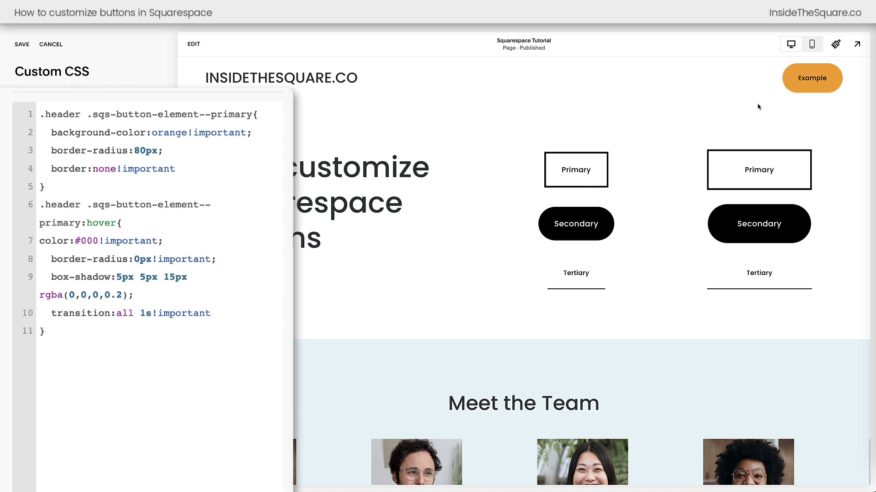
Copy the transition declaration from the hover rule to the end of the base header button rule and align its indentation
left_click_drag(252, 313, 21, 315)
key("ctrl+c")
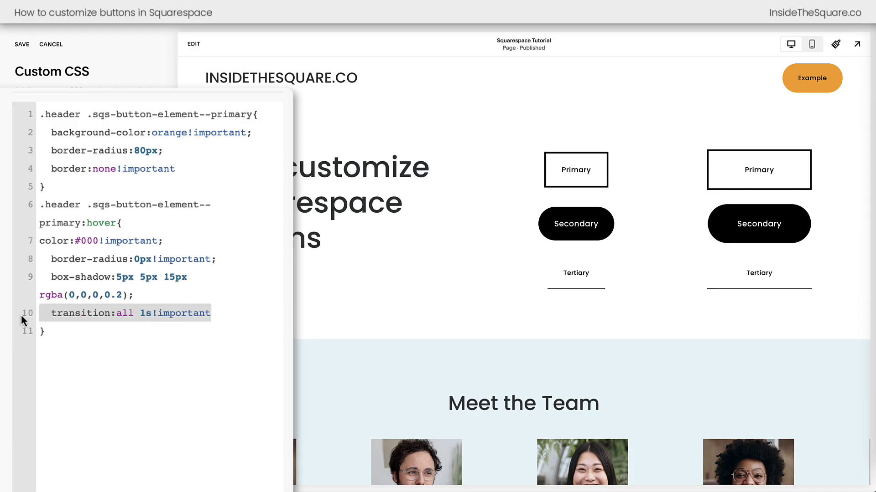
left_click(193, 171)
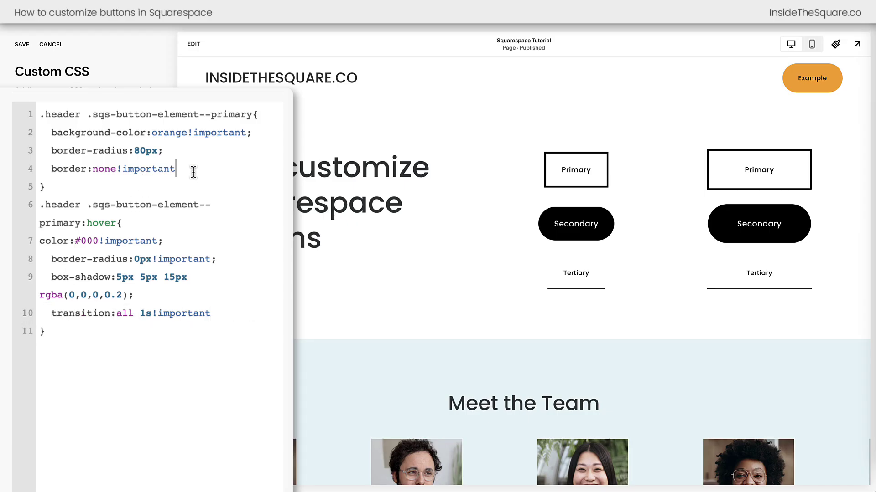
type(";")
key("Return")
key("ctrl+v")
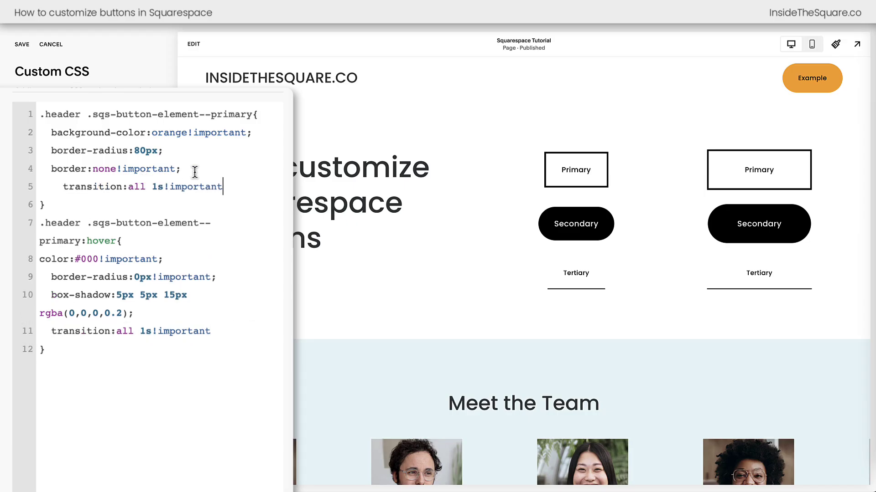
left_click(59, 187)
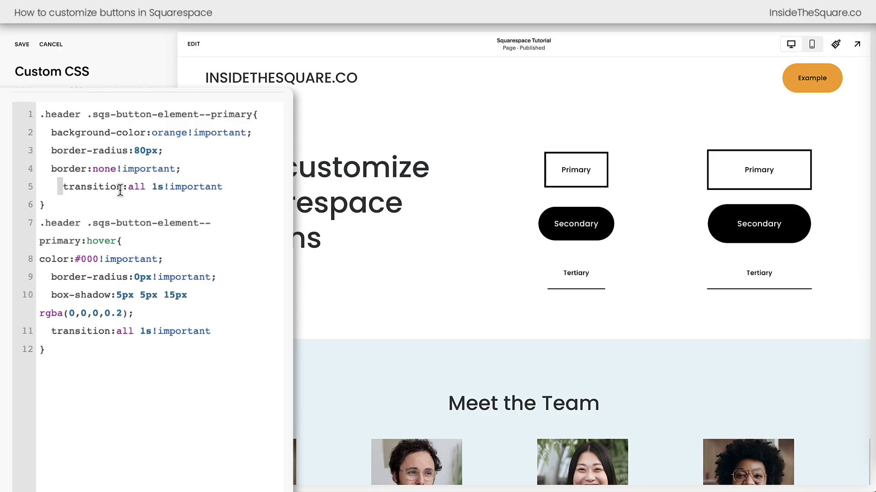
key("BackSpace")
key("BackSpace")
left_click(151, 358)
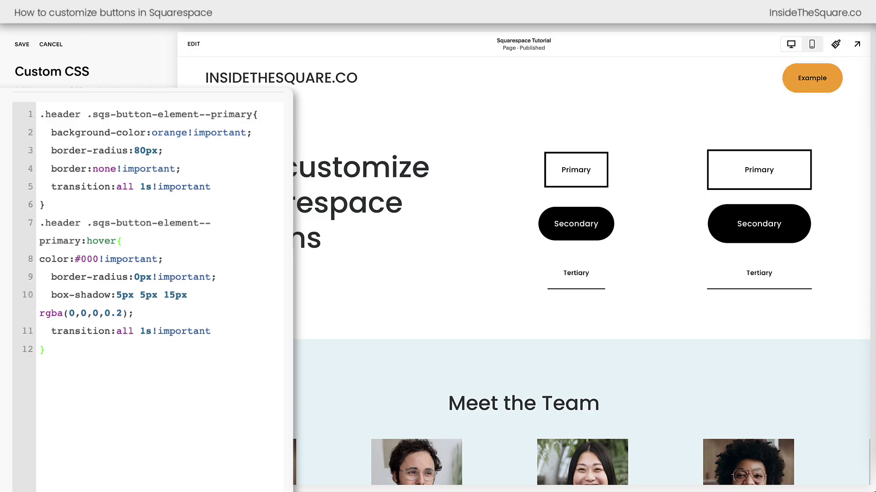
Remove .header from both selectors so the rules target every primary button on the site
left_click_drag(41, 114, 86, 115)
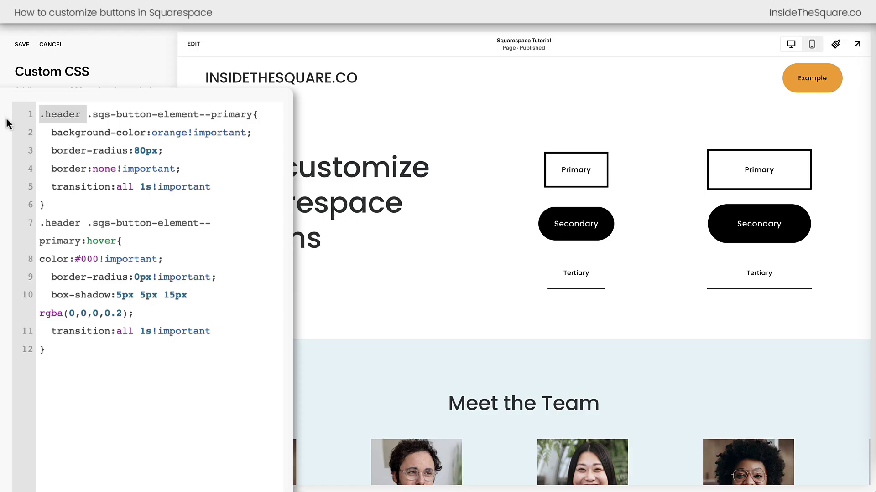
key("BackSpace")
left_click_drag(86, 223, 6, 232)
key("BackSpace")
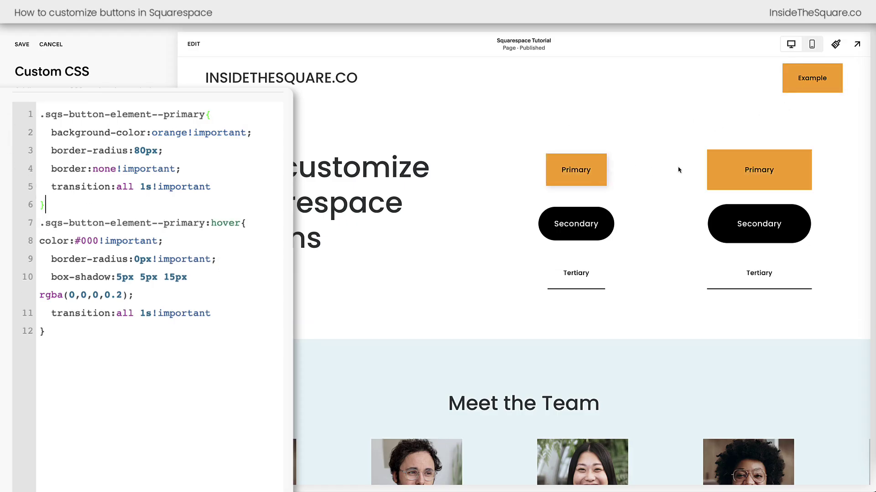
Add !important to the 80px border-radius in the base button rule
left_click(164, 150)
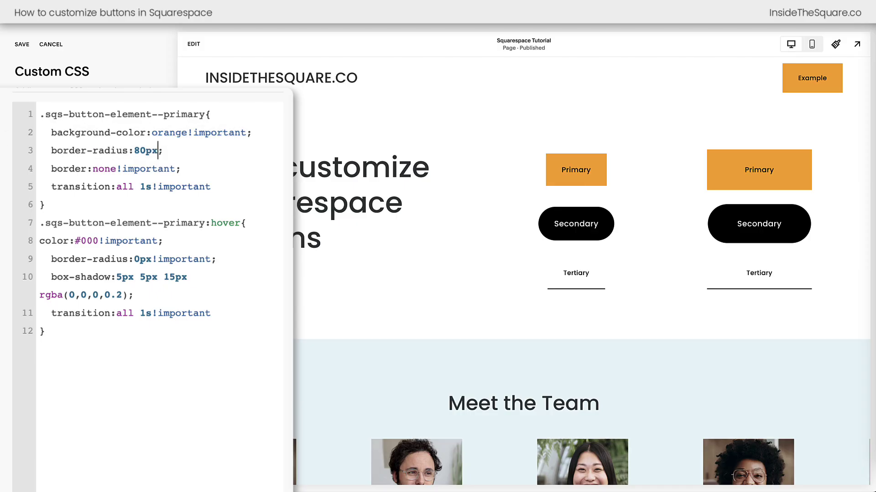
type("!improtant")
key("BackSpace")
key("BackSpace")
key("BackSpace")
key("BackSpace")
key("BackSpace")
key("BackSpace")
type("ort")
key("BackSpace")
key("BackSpace")
type("rtant")
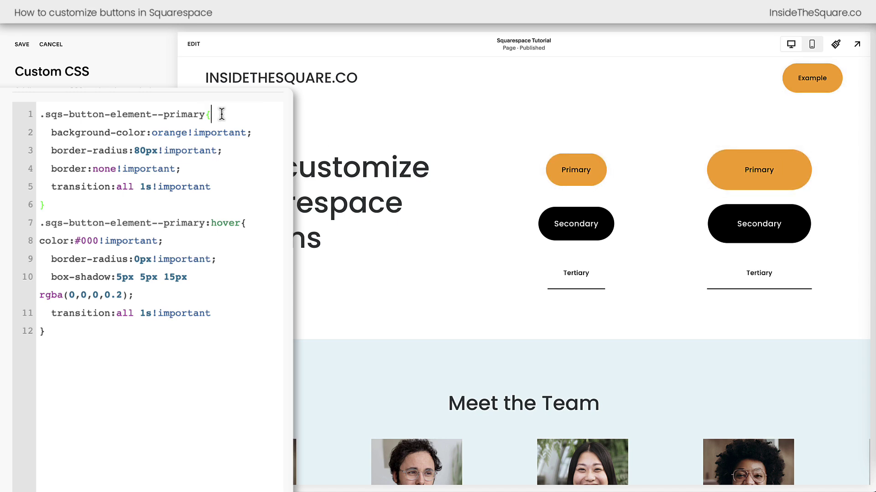
Put .header back in front of both the base and the hover selector
key("Home")
type(".header")
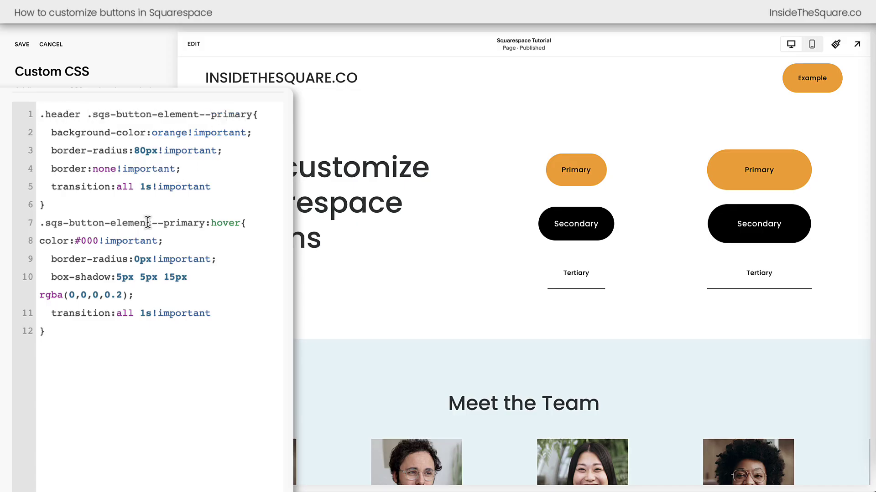
left_click(148, 222)
key("Home")
type(".header")
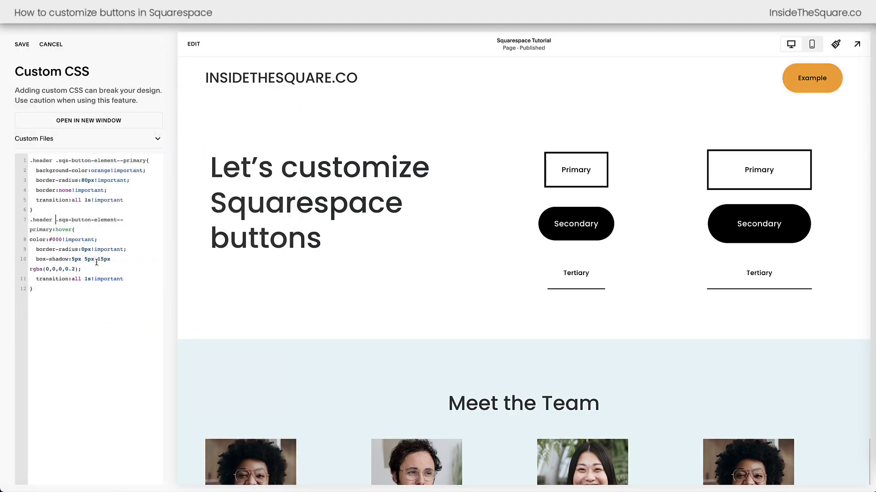
Save the custom CSS for the header button
left_click_drag(36, 291, 1, 154)
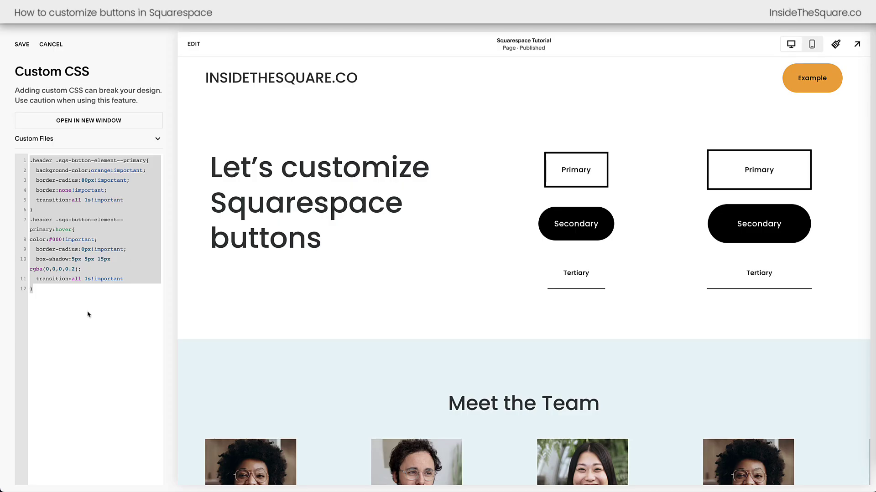
left_click(88, 312)
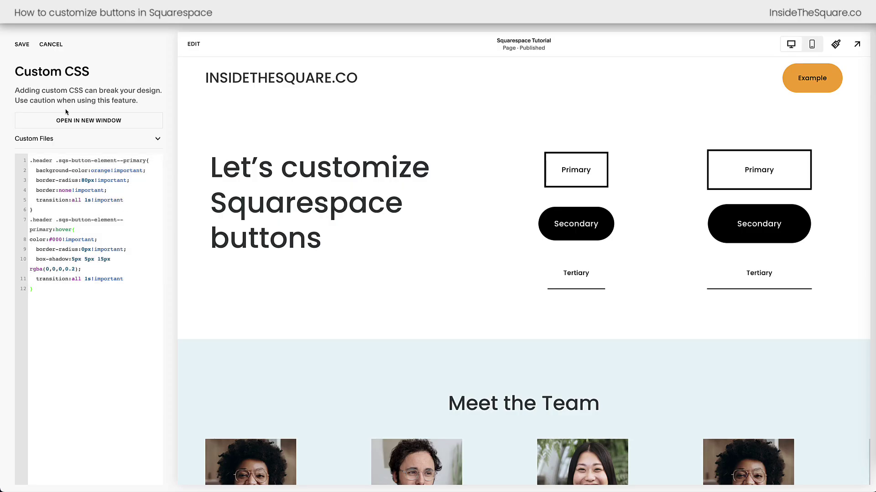
left_click(22, 47)
scroll(430, 144, "down", 1)
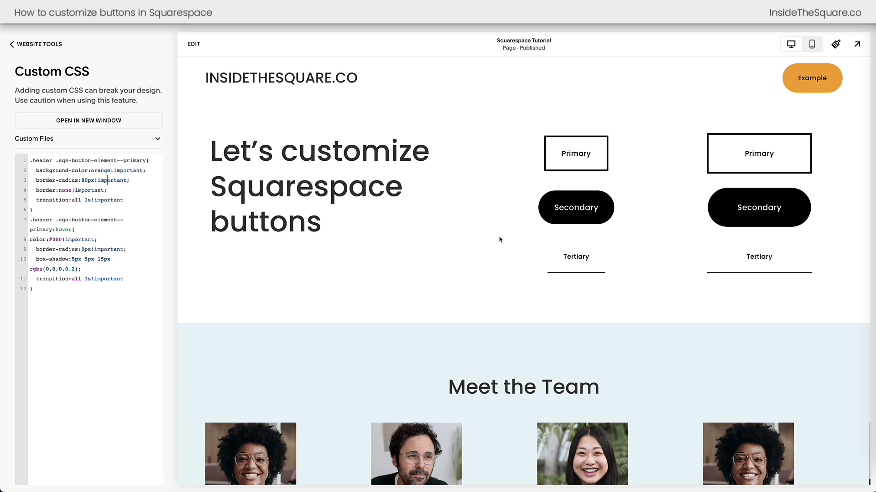
Review the buttons throughout the page, from the hero section through the team section and form to the product block
scroll(486, 222, "down", 5)
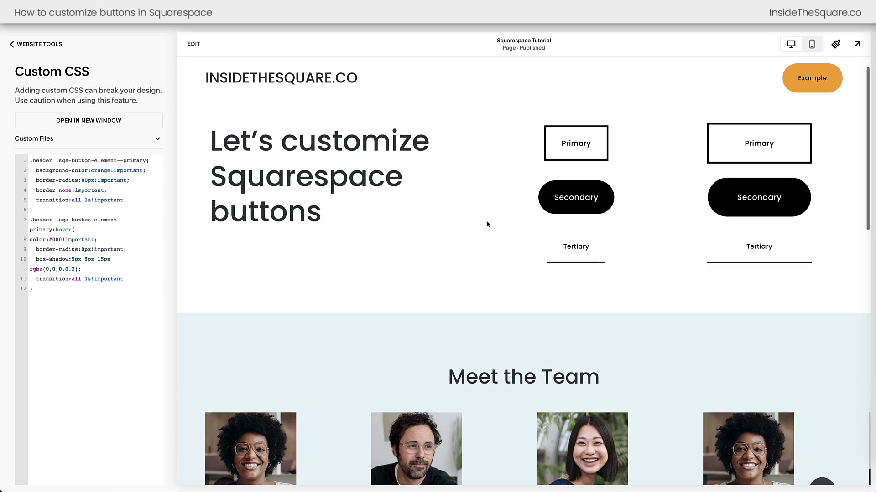
scroll(487, 224, "down", 1)
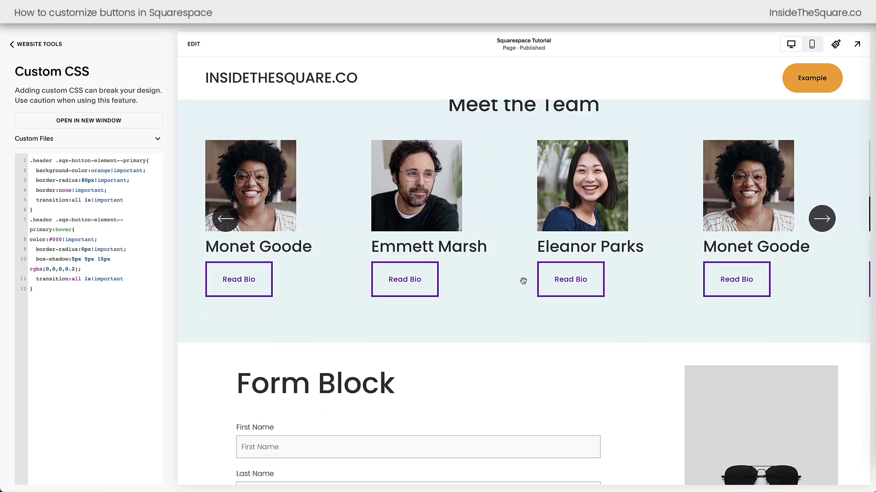
scroll(522, 279, "down", 6)
scroll(523, 281, "down", 2)
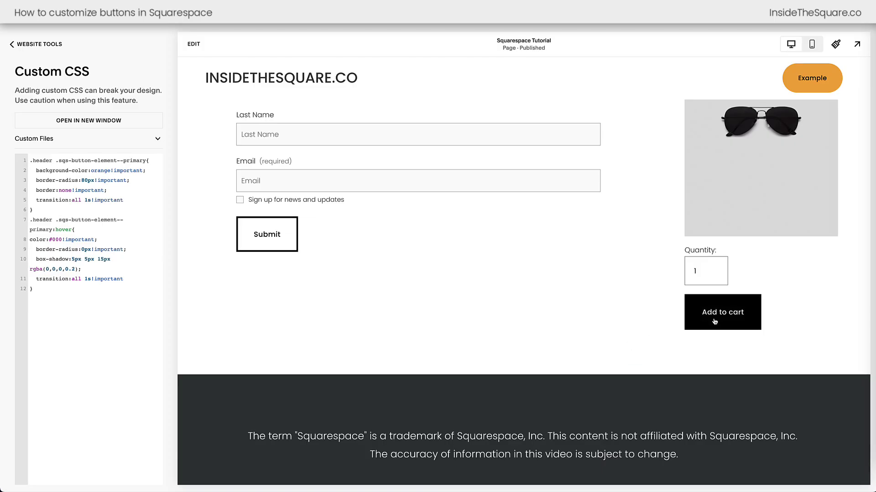
scroll(535, 287, "up", 13)
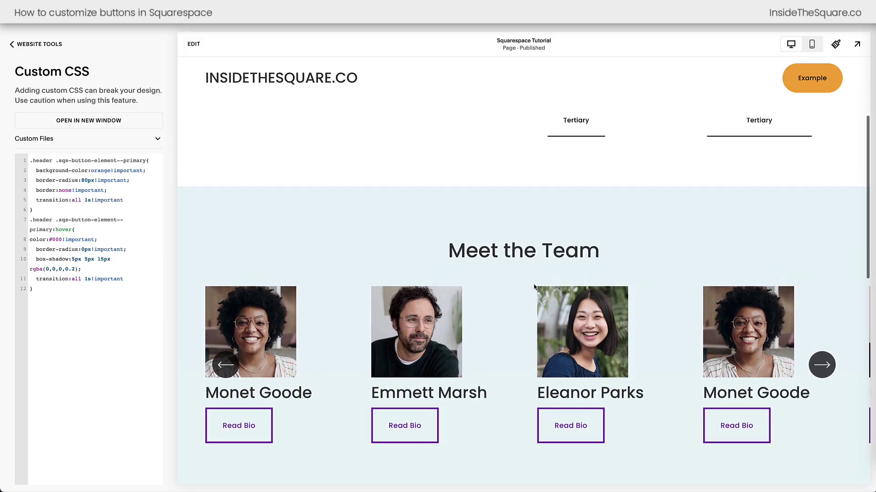
scroll(533, 283, "up", 1)
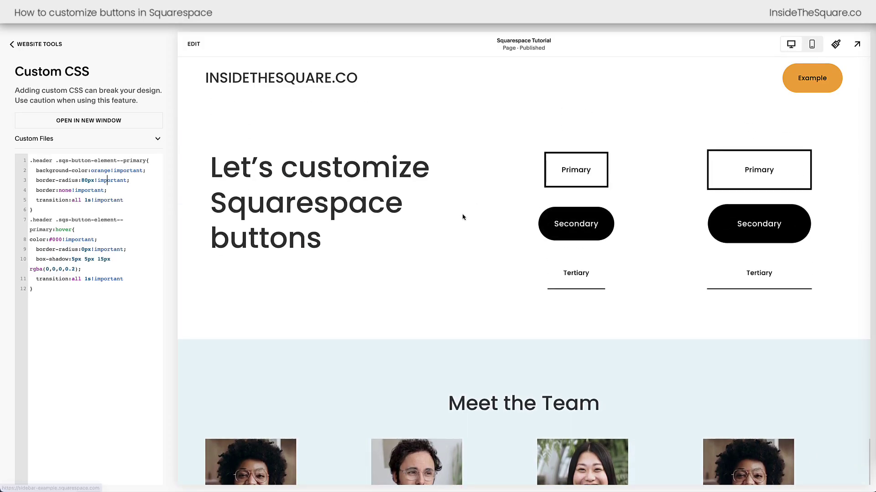
Start editing the page and look over the design options of the smaller Primary button, including its button style choices
left_click(193, 44)
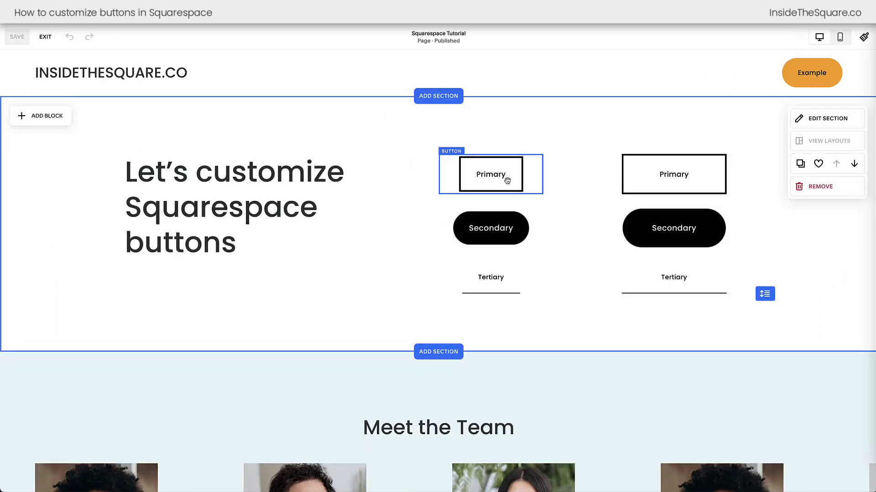
left_click(507, 180)
left_click(449, 135)
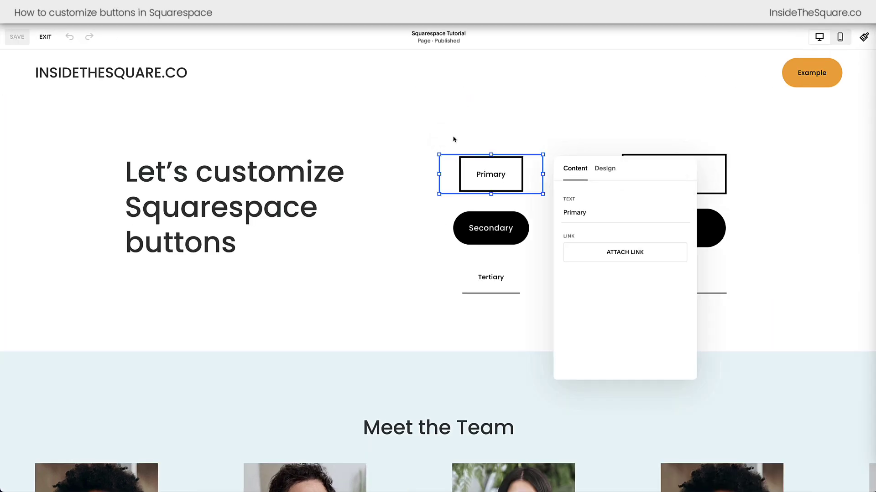
left_click(609, 180)
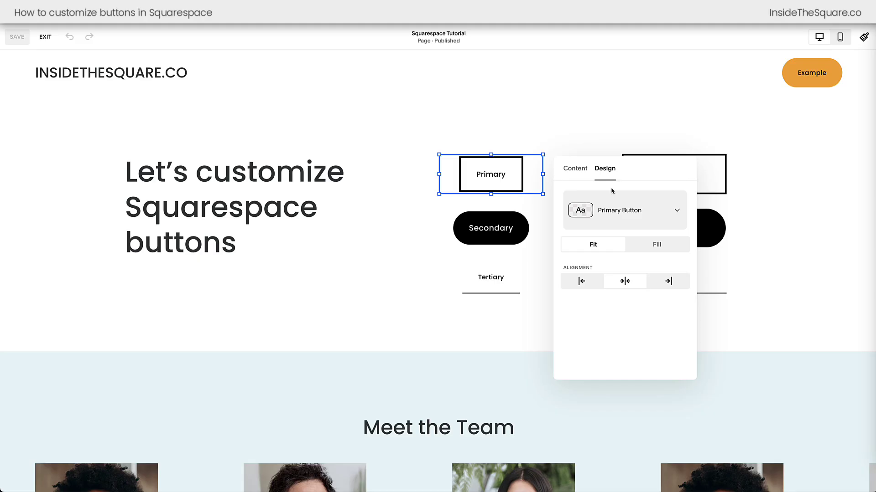
left_click(678, 212)
left_click(697, 208)
left_click(730, 177)
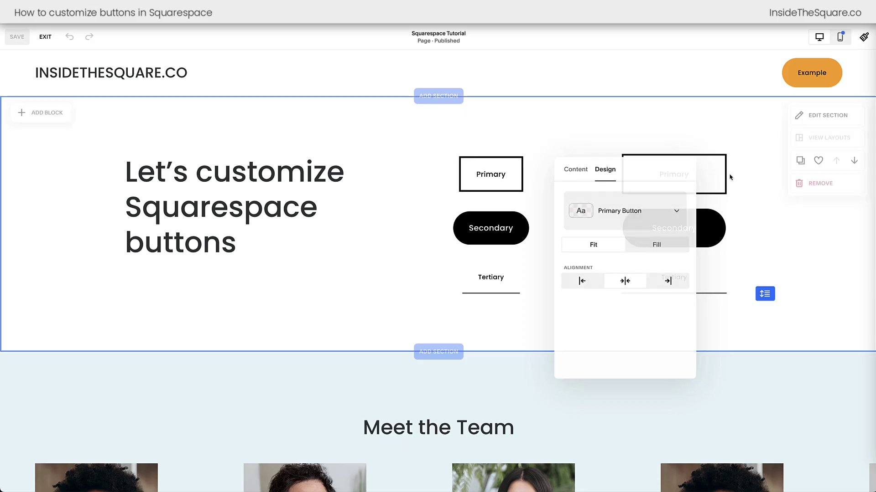
Select the wider Secondary button and slightly resize its block from the corner
left_click(675, 181)
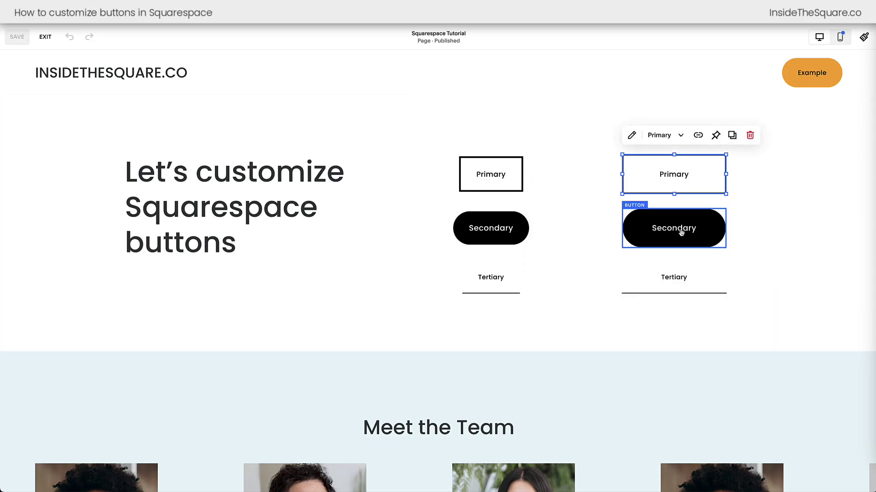
left_click(681, 233)
mouse_move(622, 209)
left_mouse_down()
mouse_move(572, 172)
mouse_move(525, 159)
mouse_move(578, 189)
mouse_move(522, 171)
mouse_move(635, 201)
mouse_move(624, 211)
left_mouse_up()
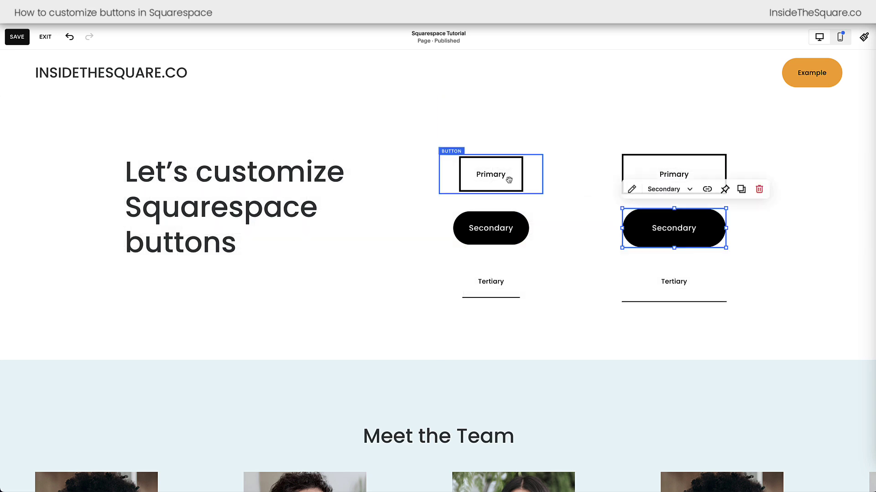
Try the left, center and right alignments on the smaller Primary button, then restore its center alignment
left_click(490, 172)
left_click(448, 135)
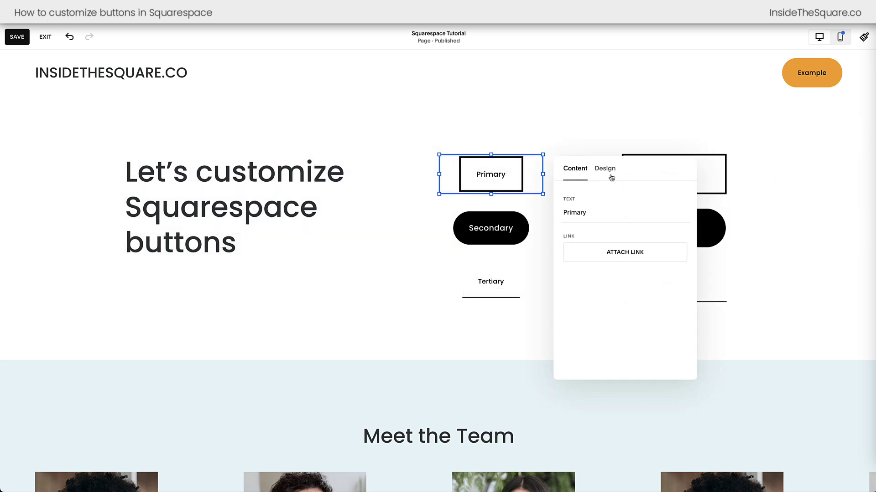
left_click(605, 169)
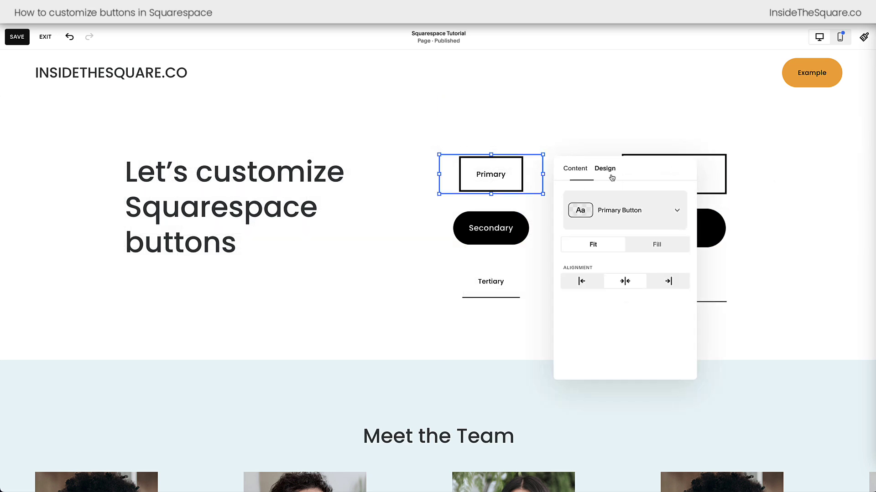
left_click(598, 287)
left_click(626, 288)
left_click(666, 286)
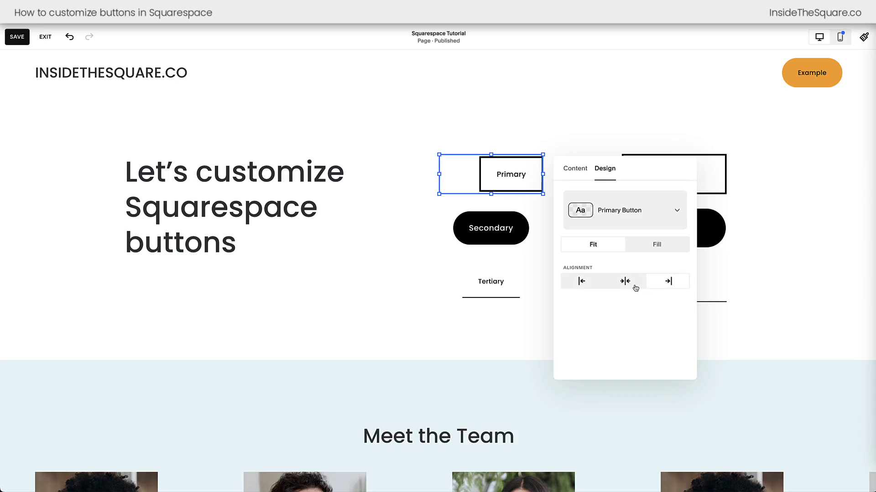
left_click(631, 287)
left_click(774, 280)
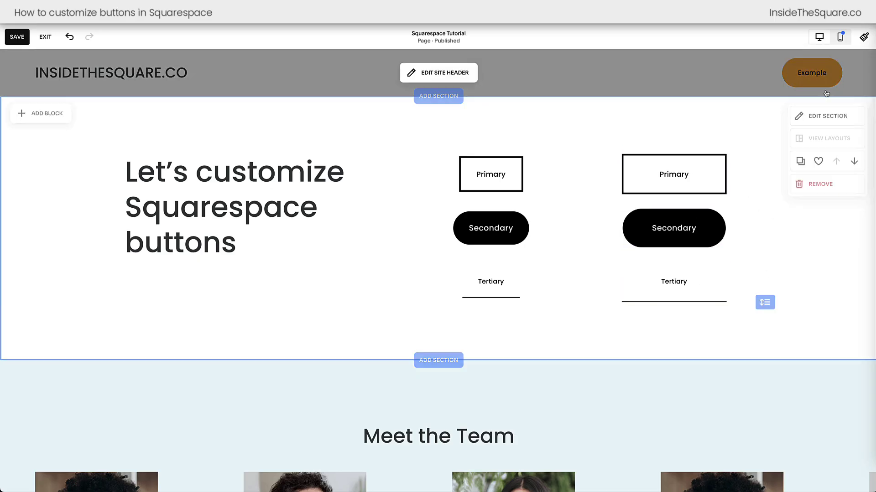
Look through all the button packs in the site-wide button styles
left_click(863, 37)
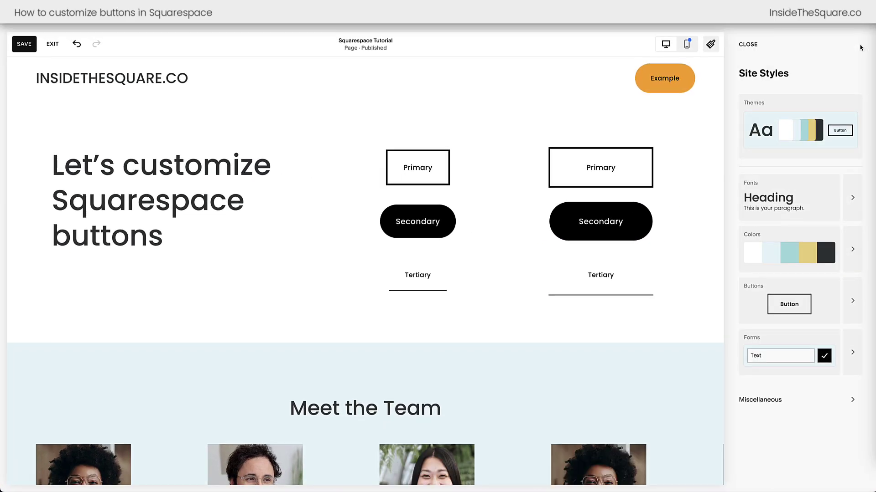
left_click(852, 301)
left_click(807, 173)
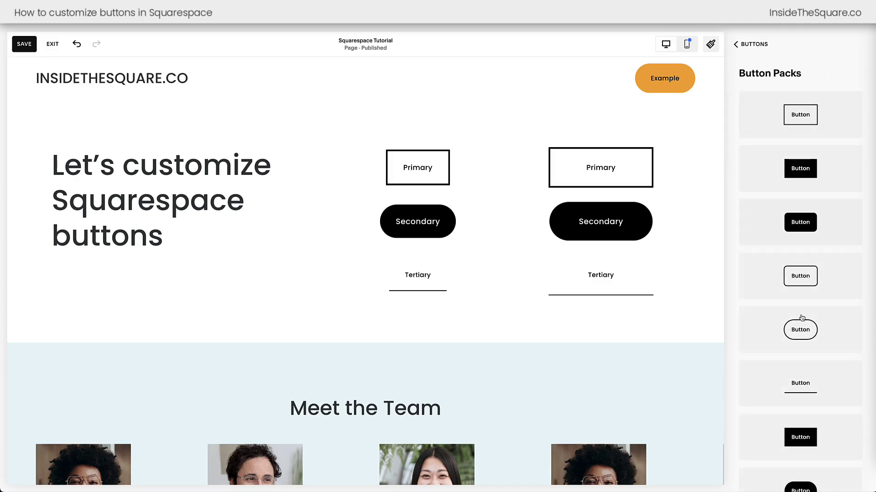
Set the letter spacing of the secondary button style's font to 0.1em
left_click(803, 279)
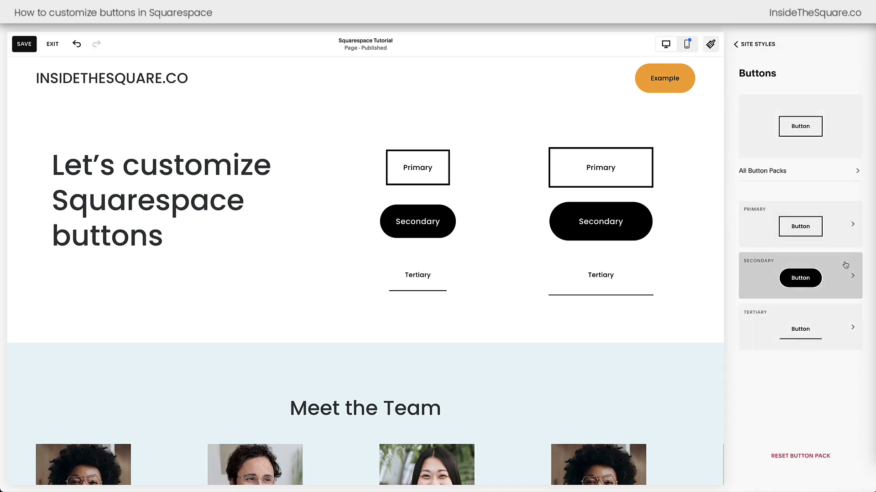
left_click(833, 290)
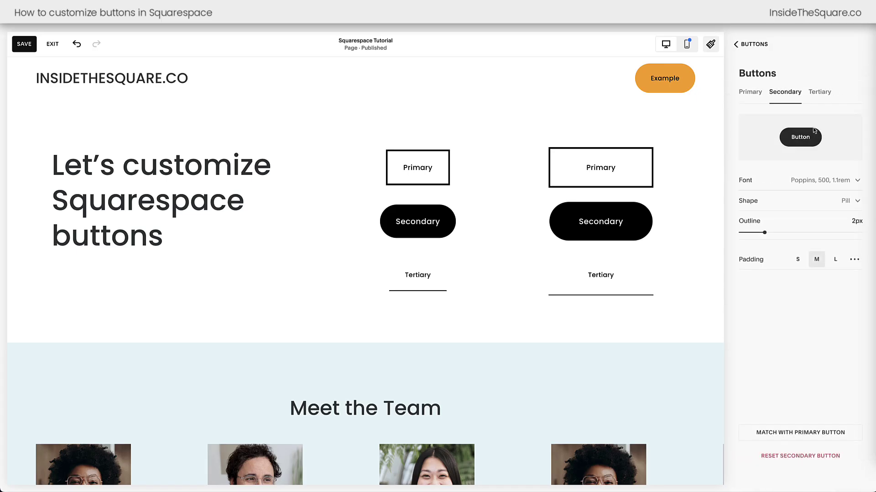
left_click(838, 181)
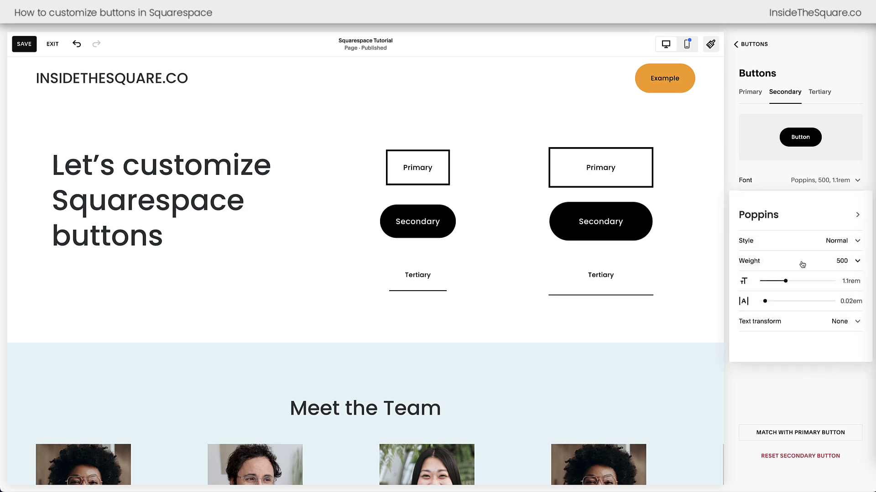
left_click(768, 301)
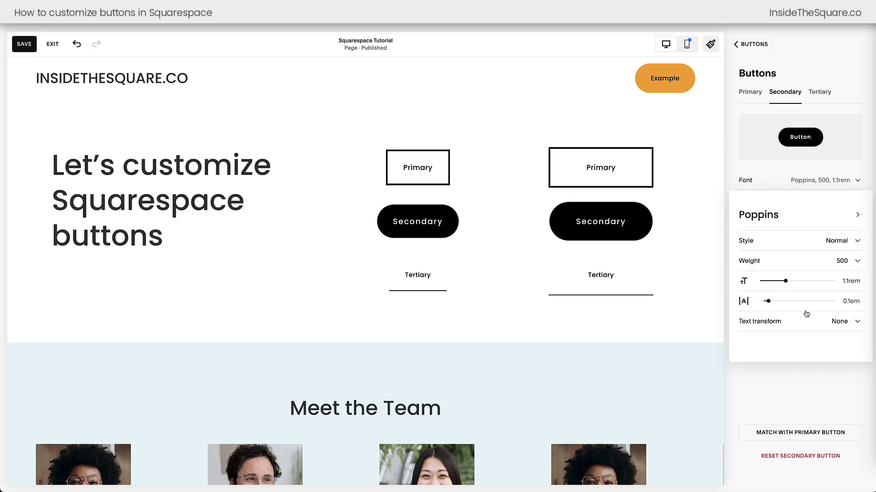
left_click(800, 369)
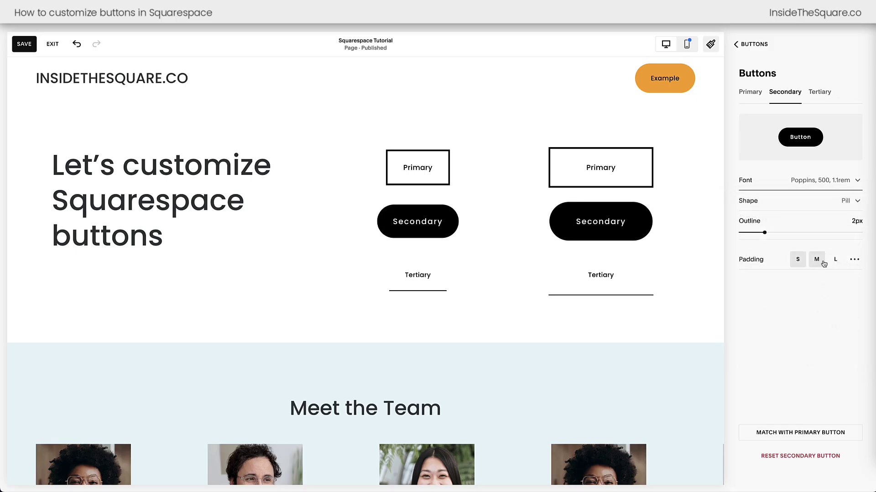
Try custom corners on the secondary button style, then give it the Pill shape with no fill
left_click(848, 201)
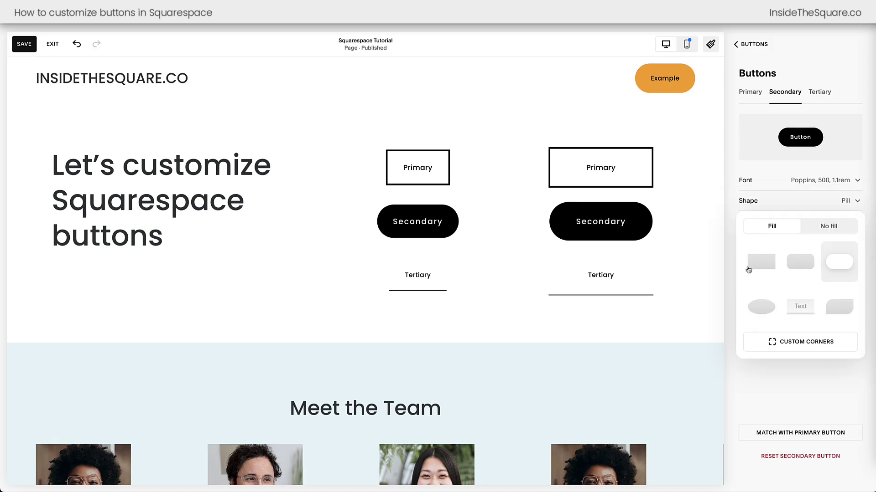
left_click(806, 342)
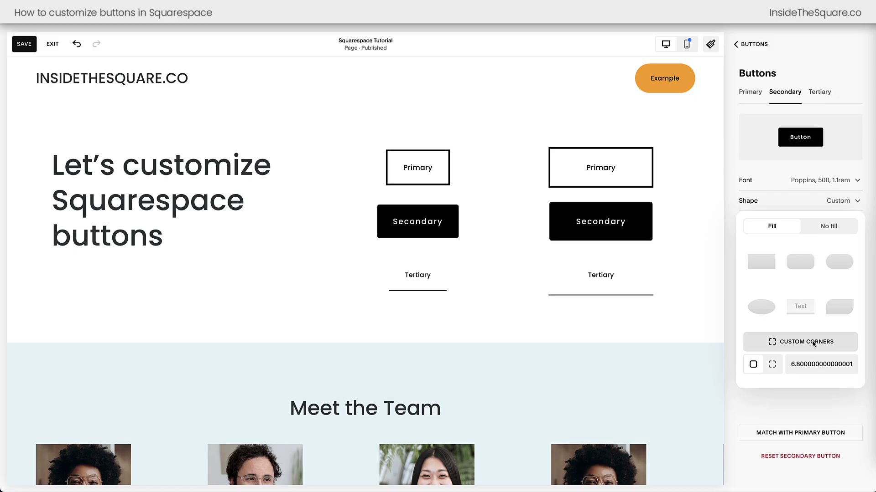
left_click(837, 263)
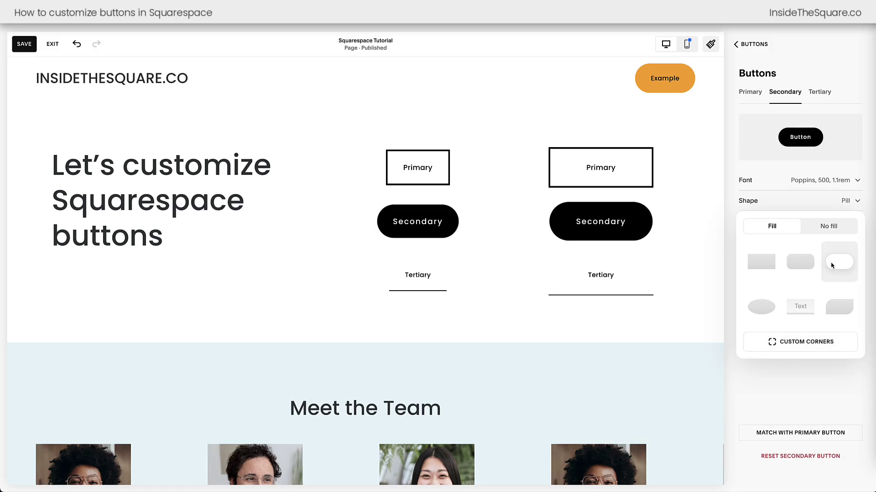
left_click(834, 227)
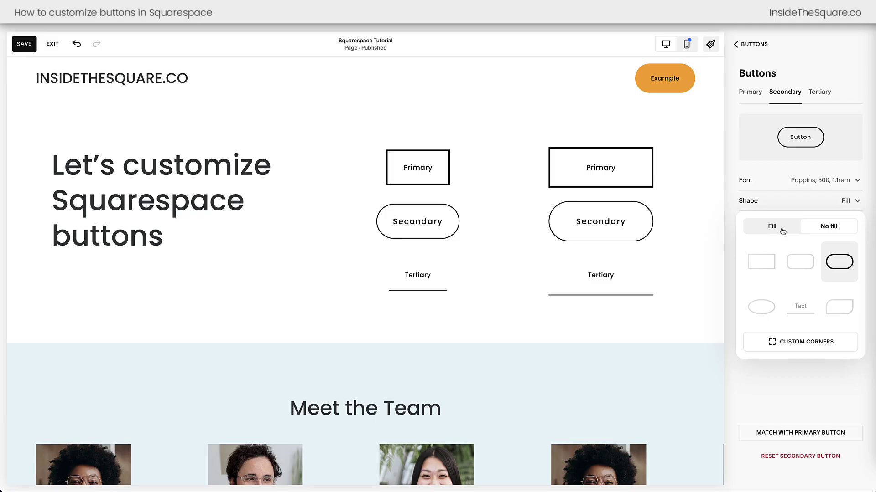
left_click(869, 229)
Set the secondary button outline to 1px and try the S and L padding sizes before choosing M
mouse_move(765, 233)
left_mouse_down()
mouse_move(811, 233)
mouse_move(739, 233)
mouse_move(752, 233)
left_mouse_up()
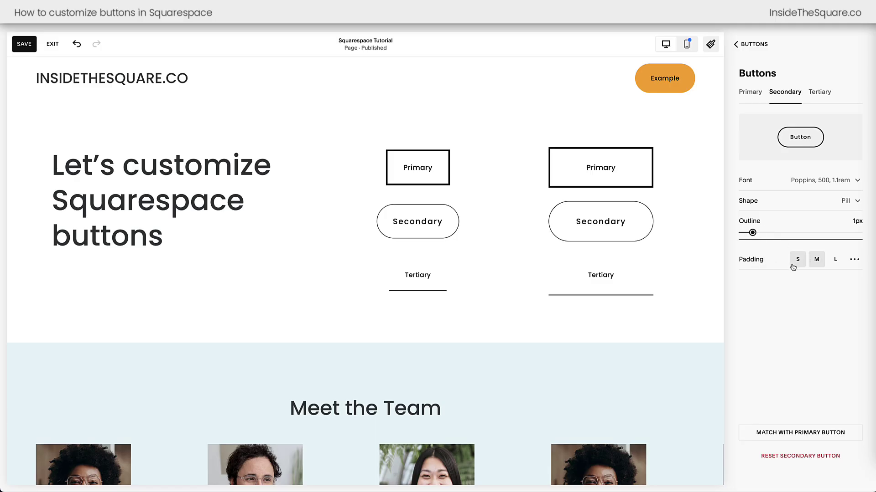
left_click(799, 260)
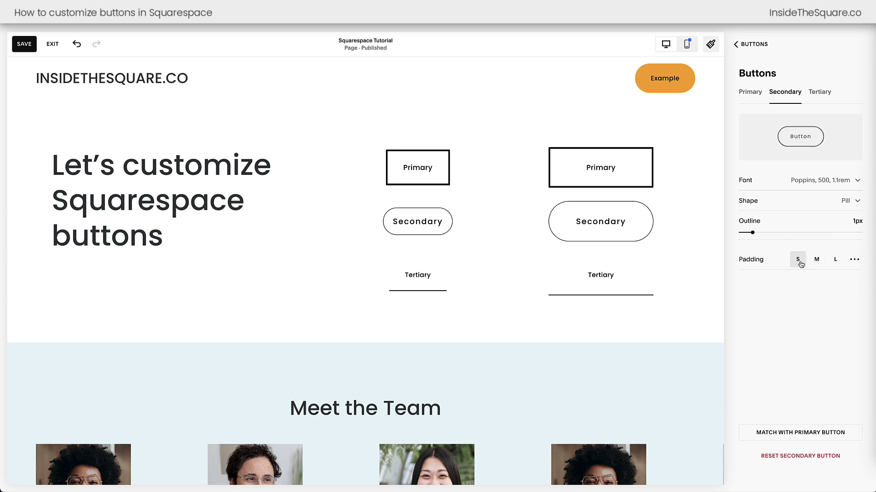
left_click(816, 260)
left_click(834, 263)
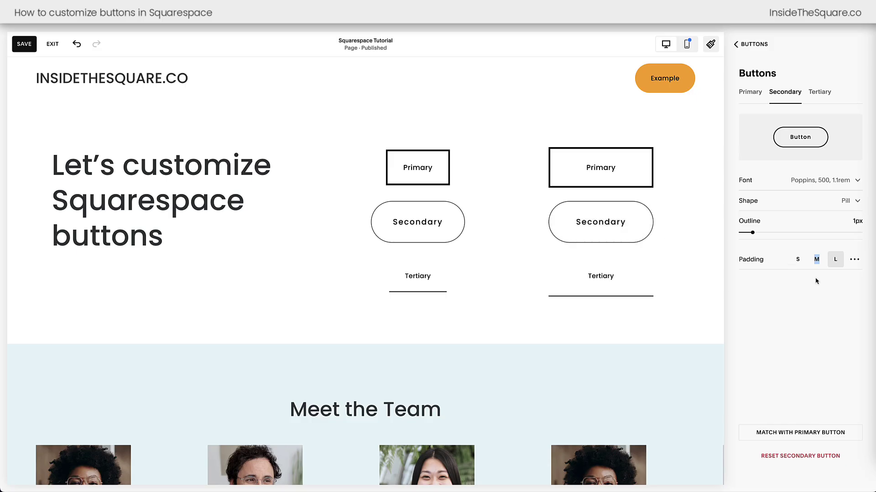
left_click(816, 259)
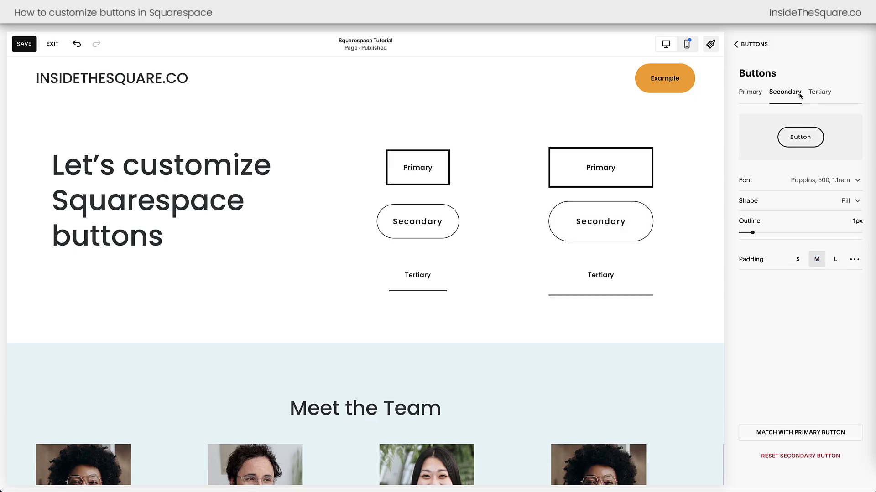
Check the tertiary and secondary button style settings, then return to the overview of button styles
left_click(820, 94)
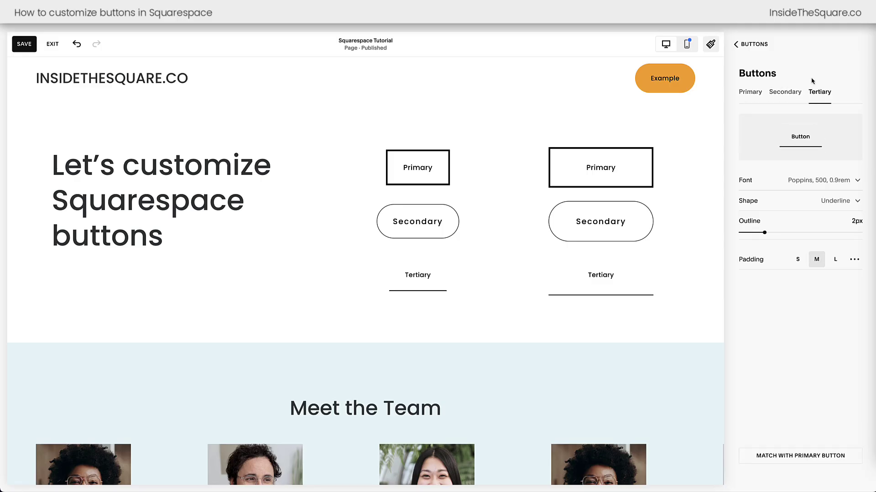
left_click(785, 91)
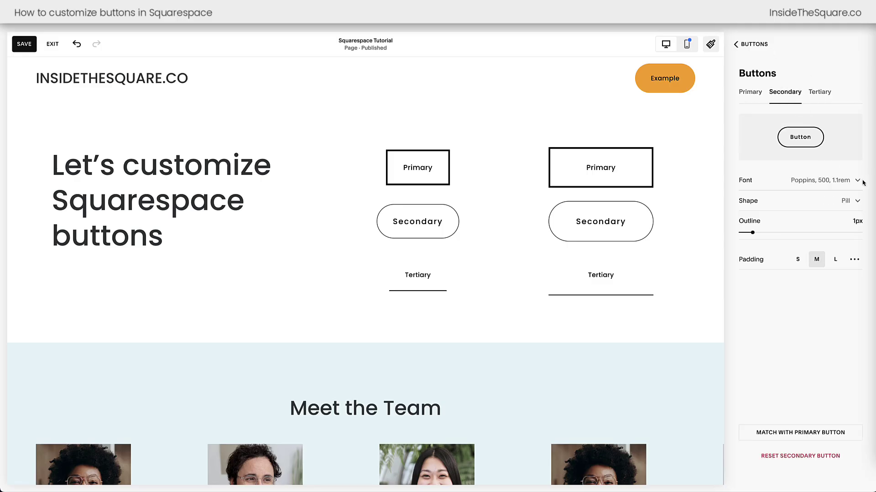
left_click(758, 44)
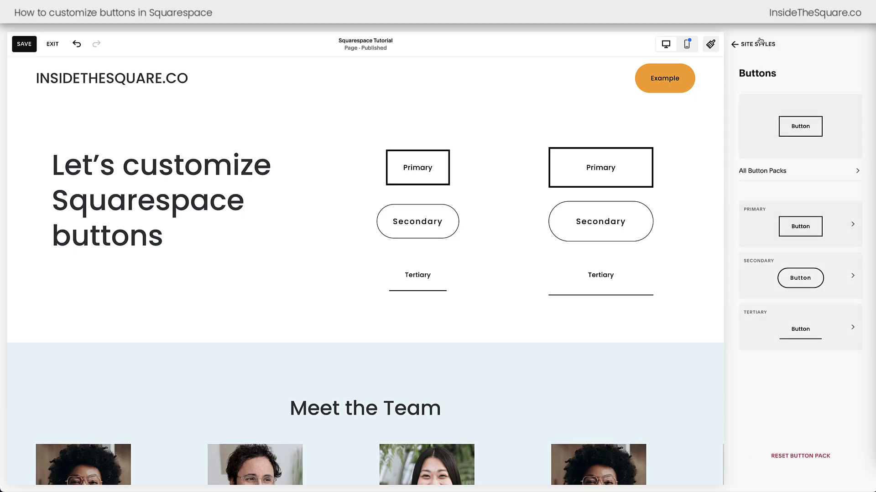
Open the Light 1 color theme and narrow its color settings to those of the Meet the Team list section
left_click(759, 44)
left_click(853, 247)
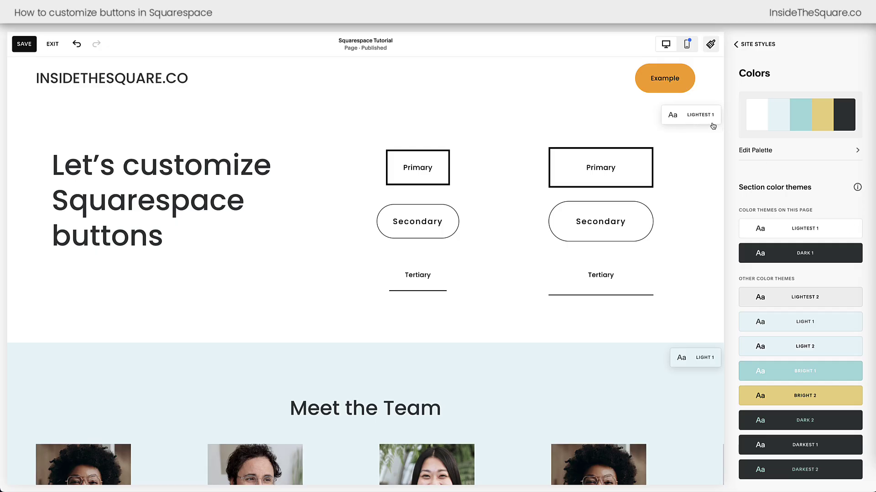
scroll(690, 229, "down", 4)
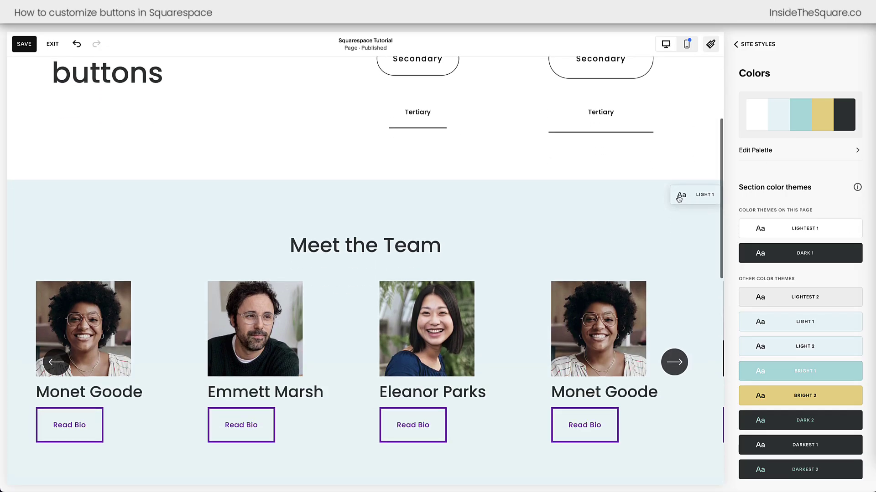
scroll(677, 221, "down", 1)
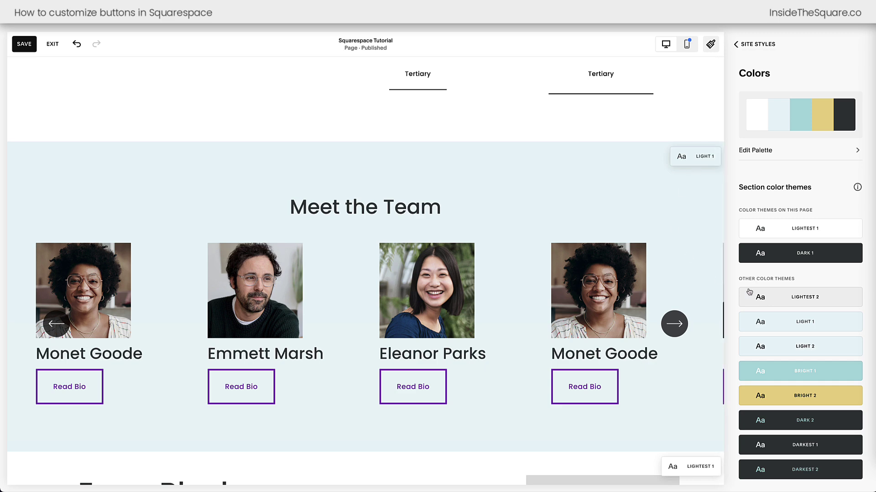
left_click(847, 324)
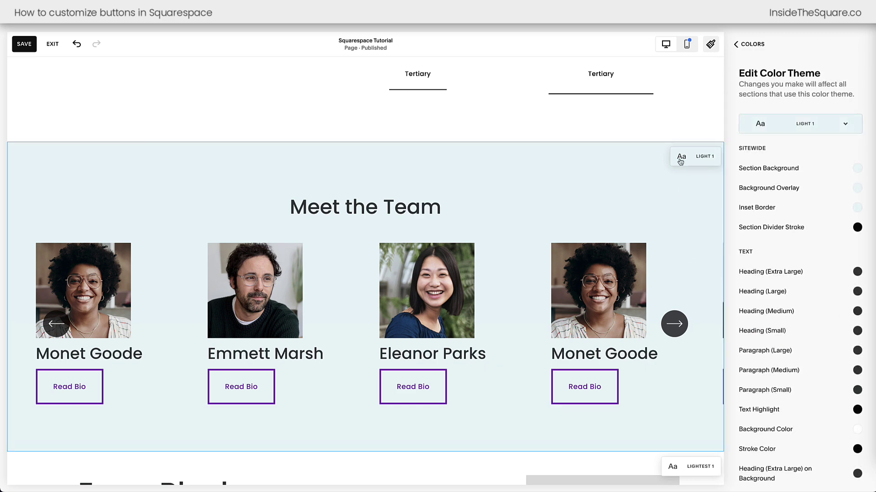
scroll(761, 199, "down", 4)
scroll(760, 200, "down", 5)
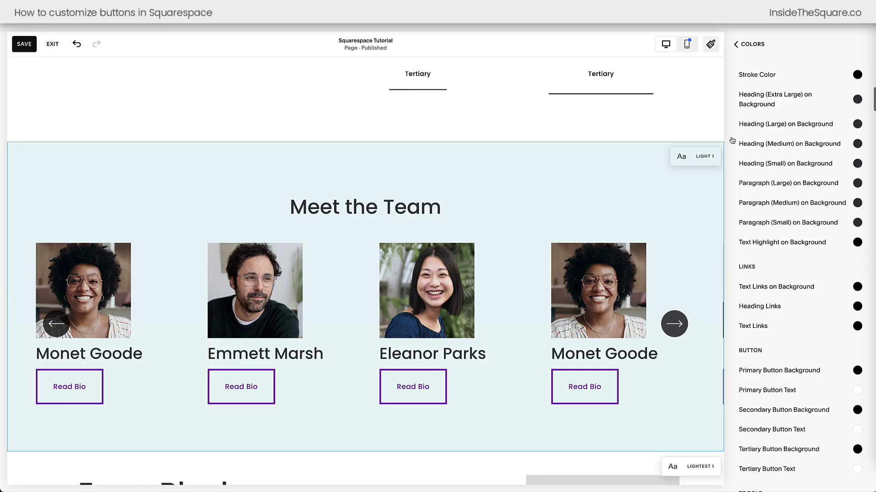
left_click(613, 180)
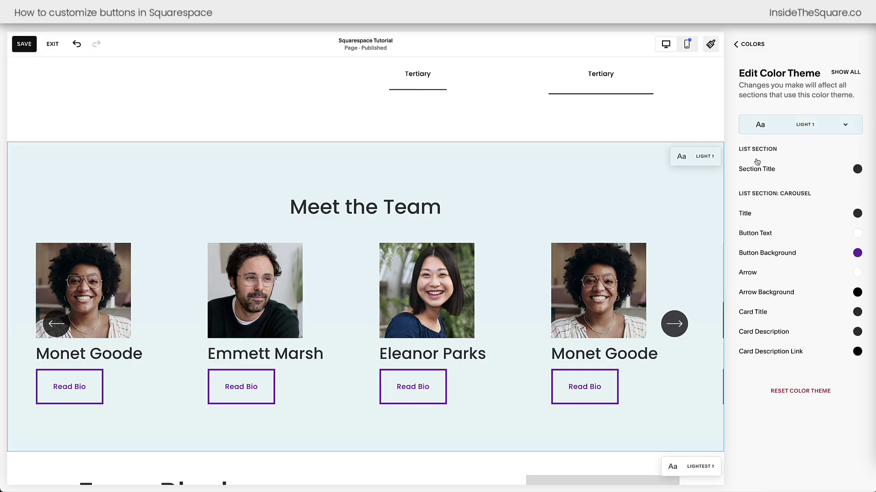
Try a custom teal as the carousel's button background in the Light 1 color theme
left_click(857, 255)
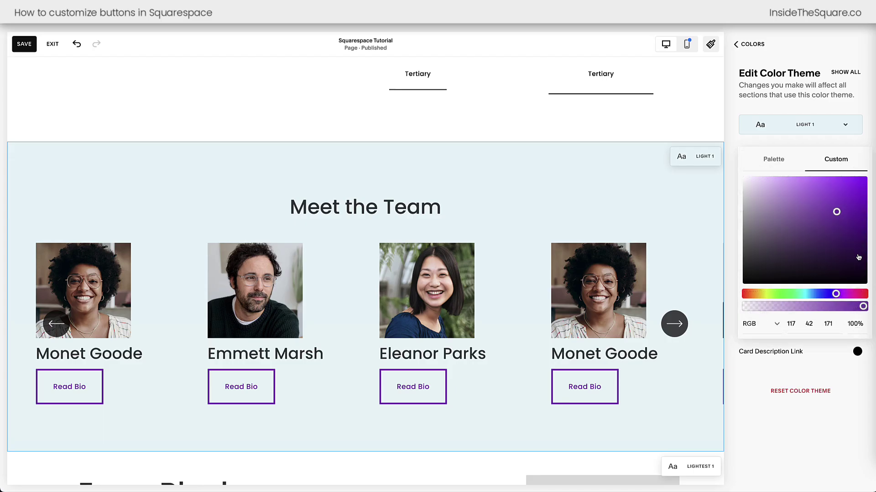
left_click(818, 256)
left_click_drag(836, 293, 805, 294)
left_click(827, 206)
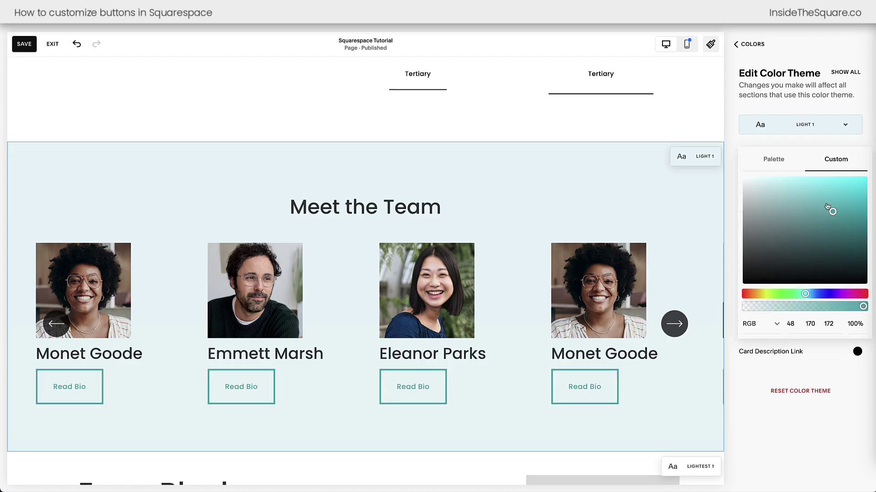
Set the carousel's button background in the Light 1 theme to the palette's darkest color
left_click(787, 165)
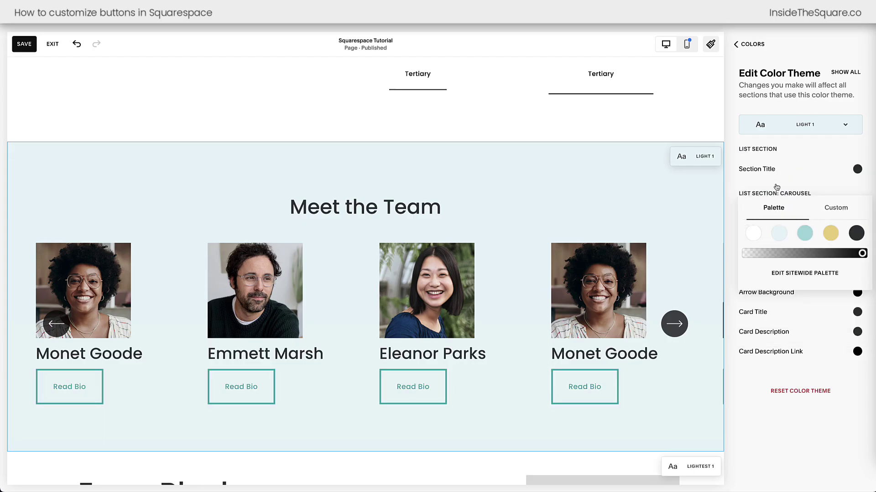
left_click(830, 234)
left_click(856, 233)
left_click(789, 302)
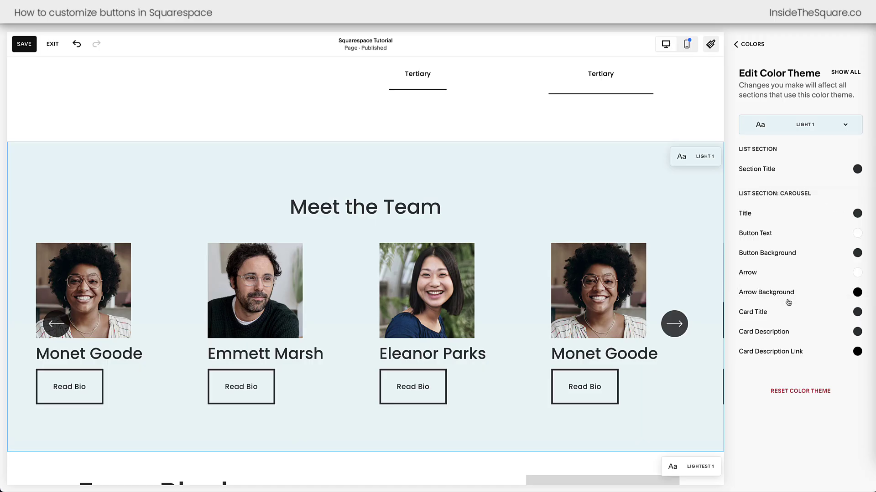
Close the site styles, then save the page changes and exit editing
scroll(646, 238, "down", 9)
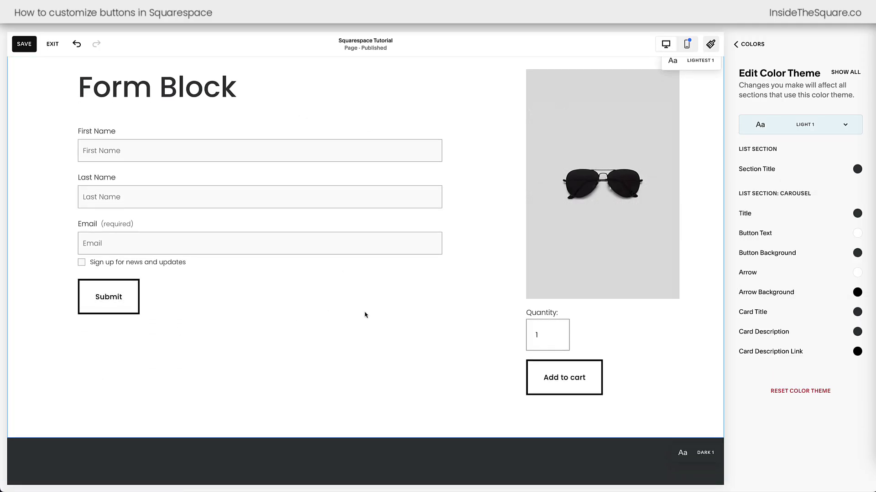
scroll(592, 352, "up", 8)
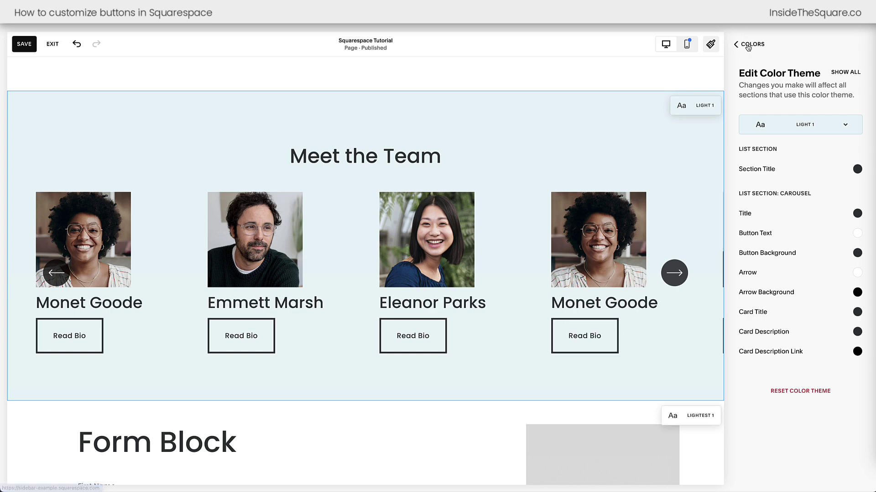
left_click(746, 45)
left_click(748, 44)
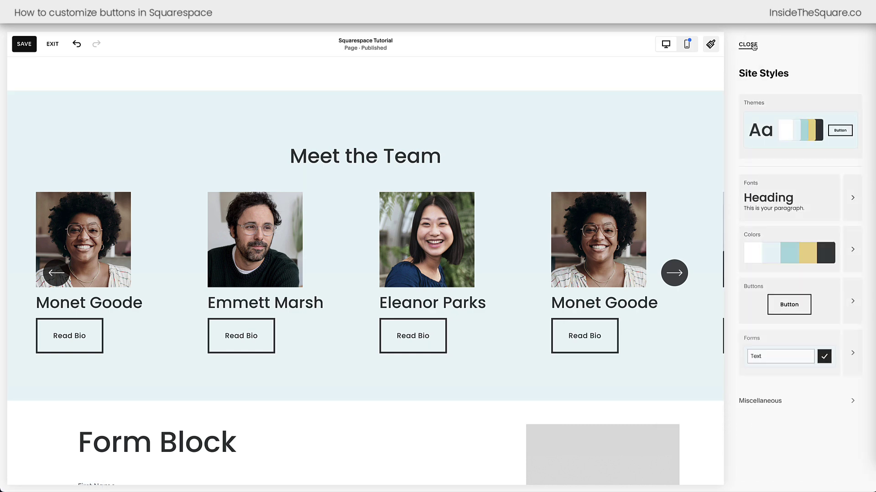
left_click(747, 44)
scroll(740, 110, "up", 5)
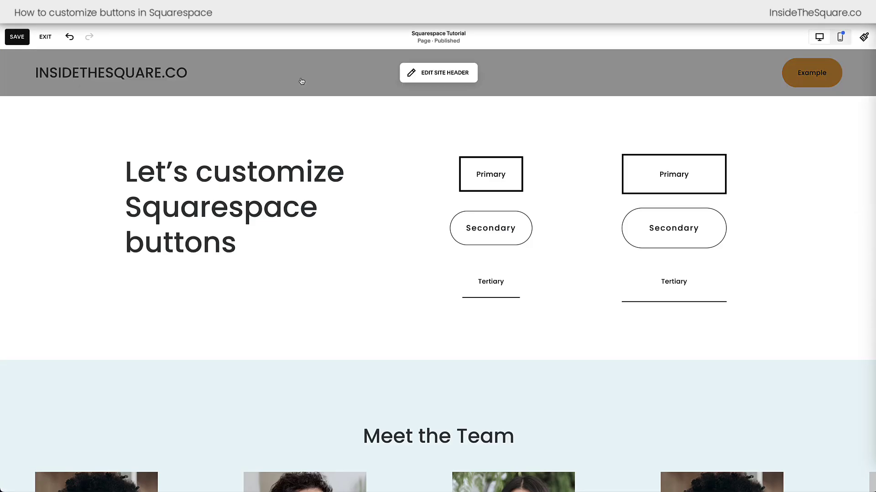
left_click(16, 38)
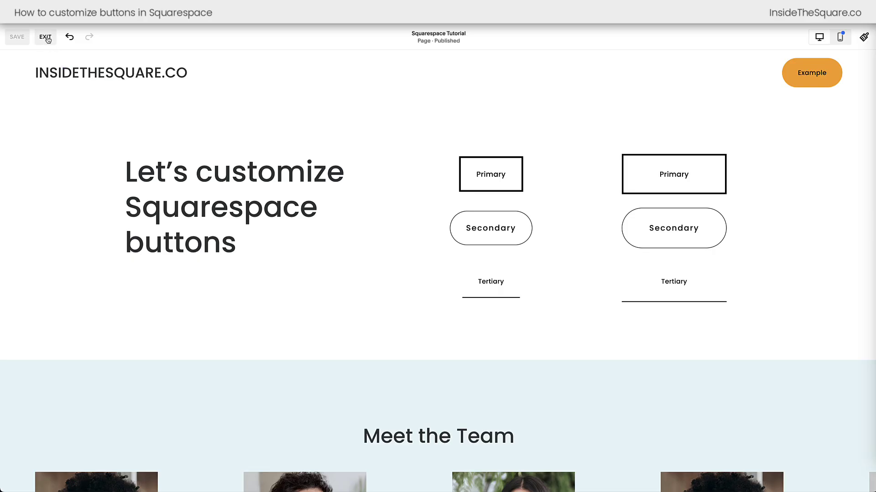
left_click(45, 37)
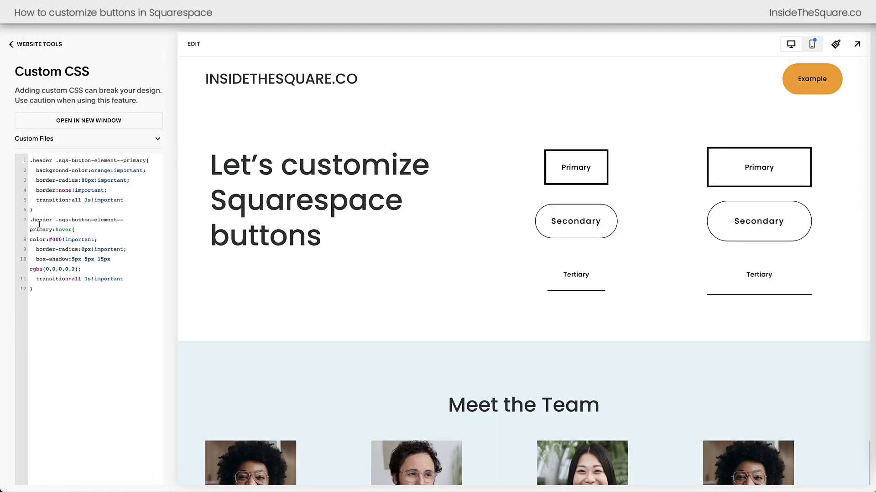
Return to the site's main menu and reopen the Custom CSS editor through Pages and Website Tools
left_click(20, 44)
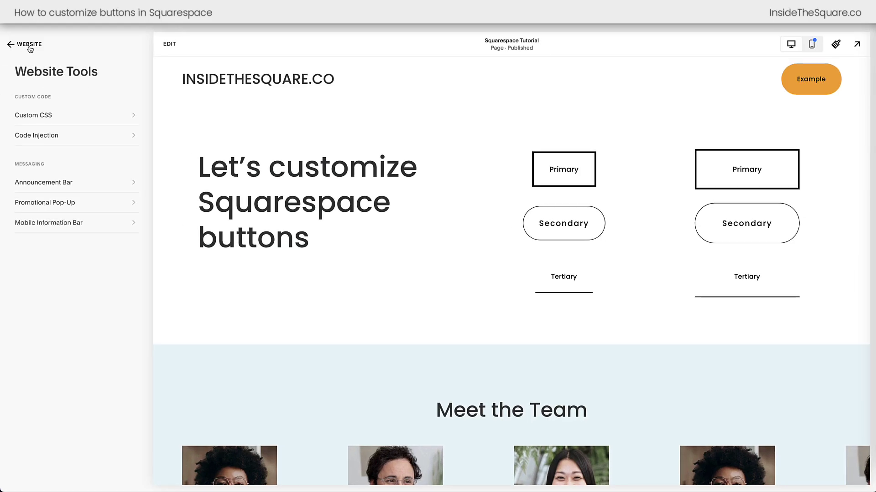
left_click(29, 43)
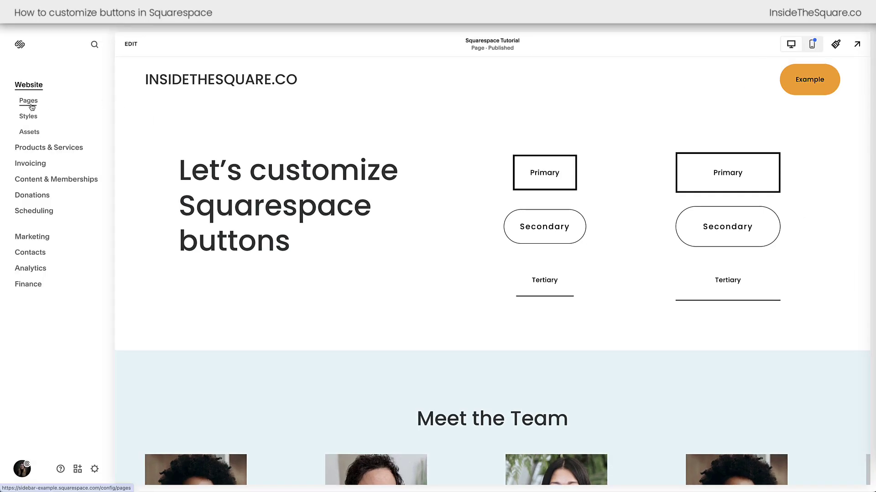
left_click(33, 106)
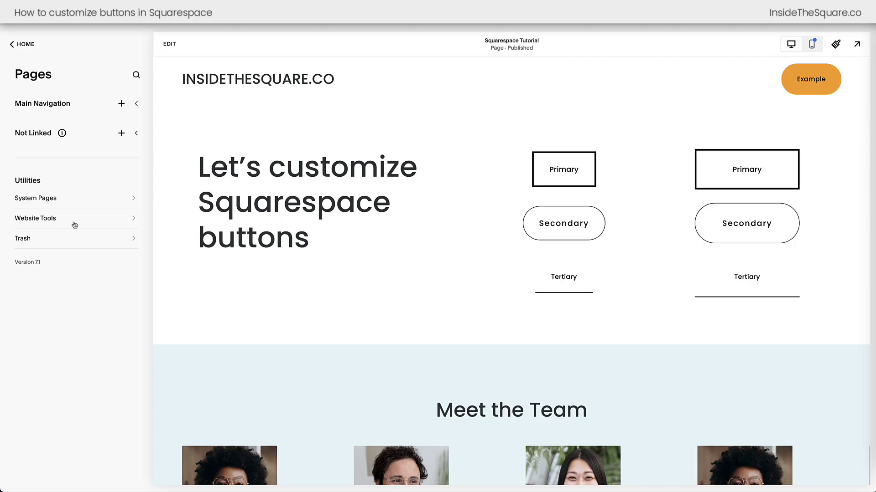
left_click(74, 225)
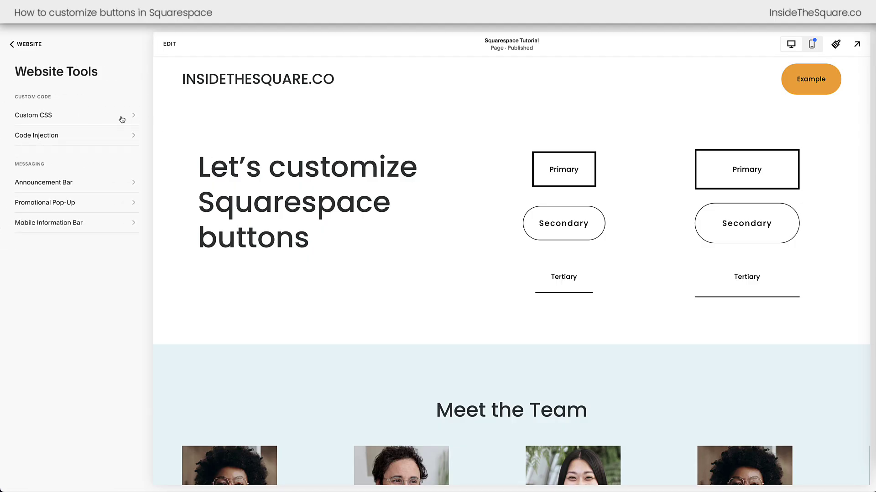
left_click(95, 118)
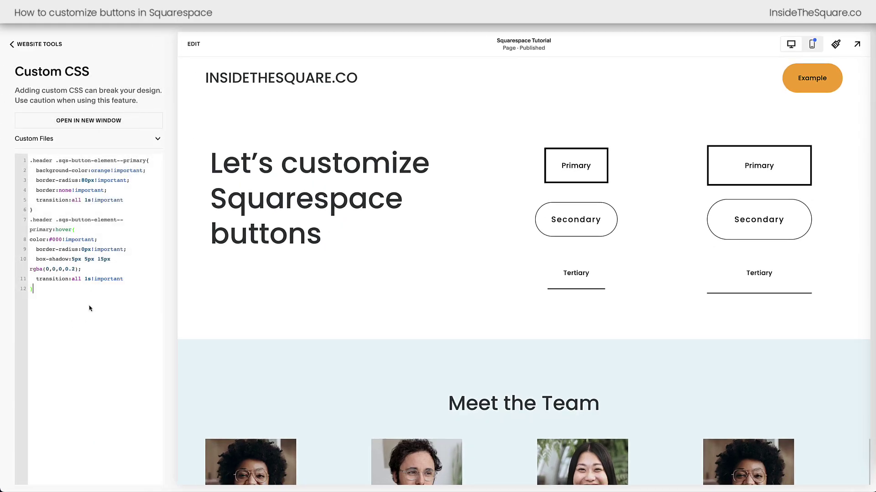
Examine the custom CSS rule for the header's primary button, including its selector, background color, border radius, border and transition
left_click_drag(88, 307, 8, 158)
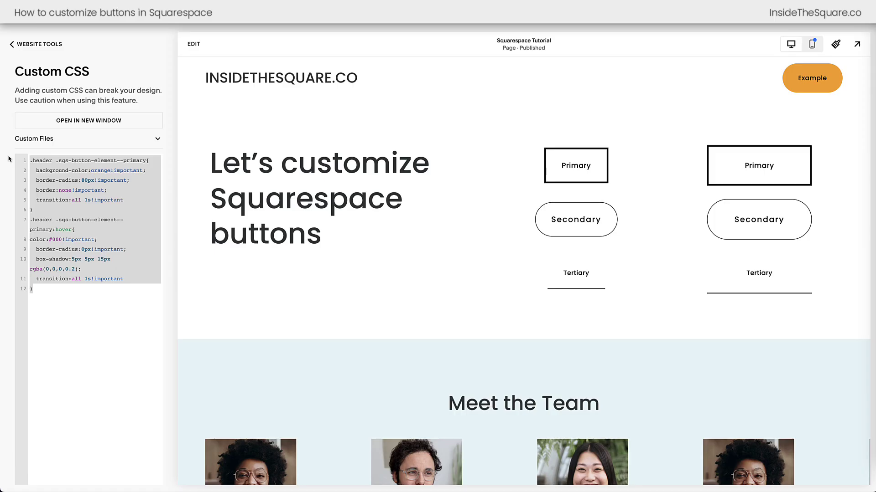
left_click(97, 313)
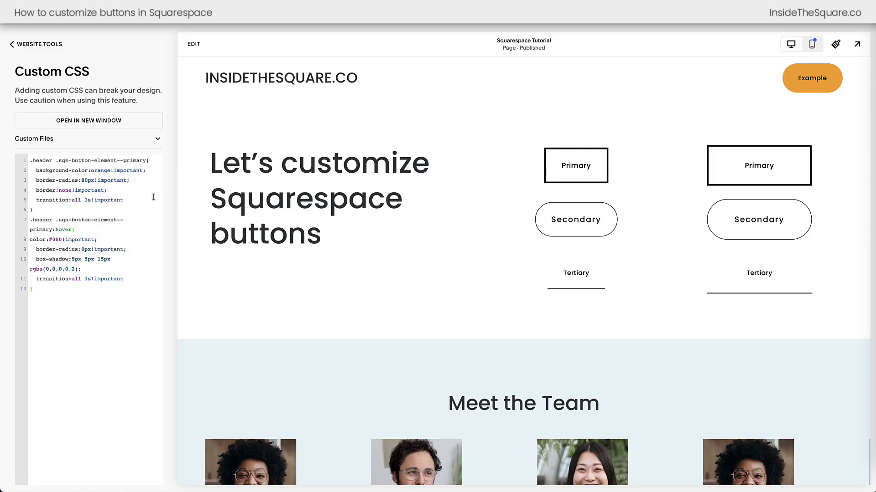
left_click_drag(146, 160, 6, 159)
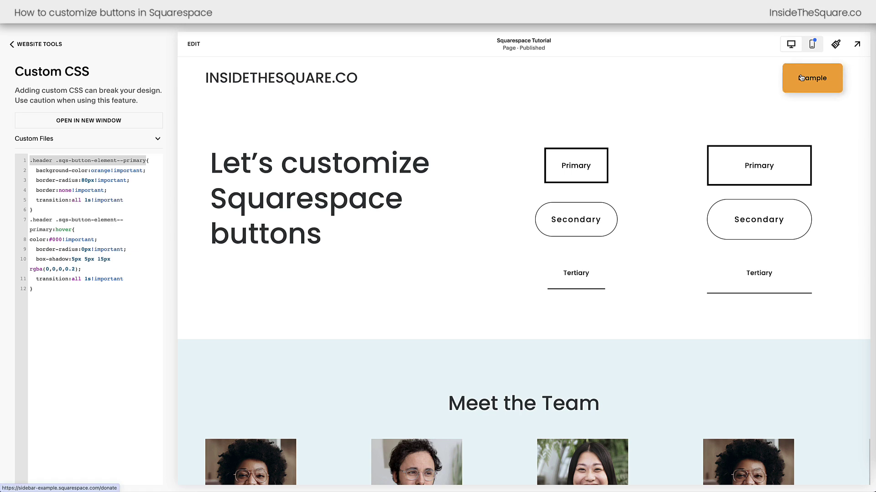
left_click_drag(148, 171, 1, 176)
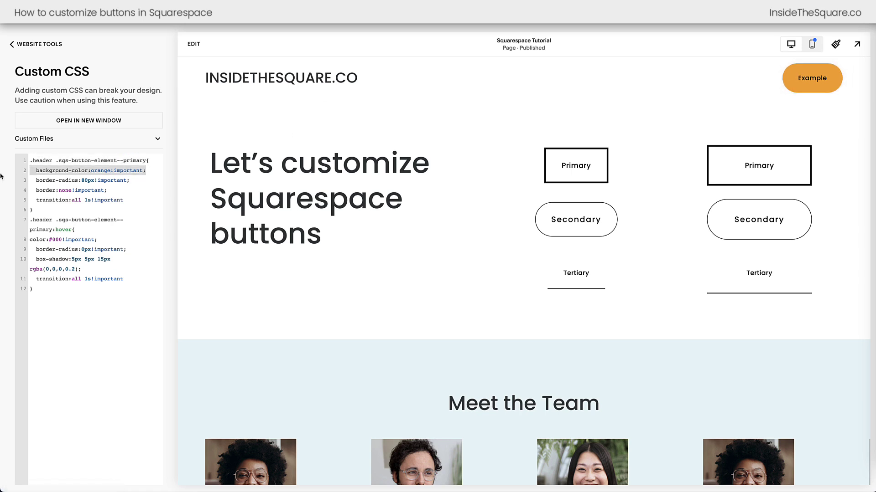
left_click_drag(130, 181, 1, 187)
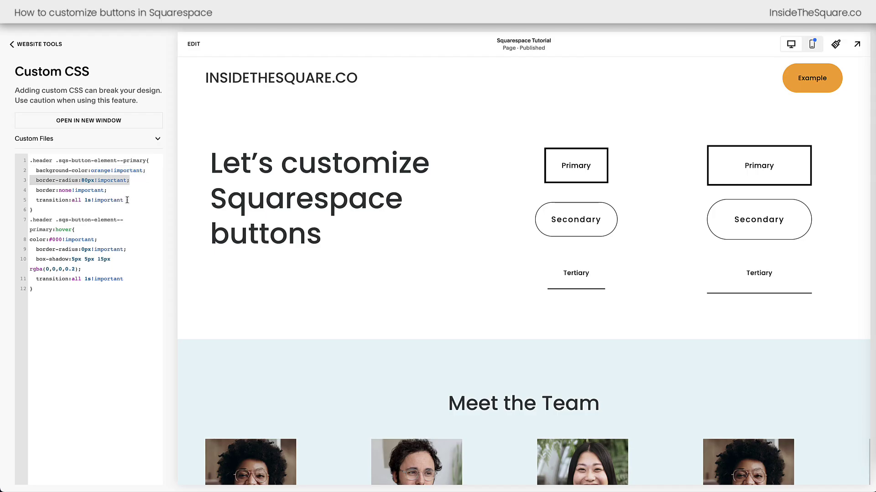
left_click_drag(129, 189, 1, 197)
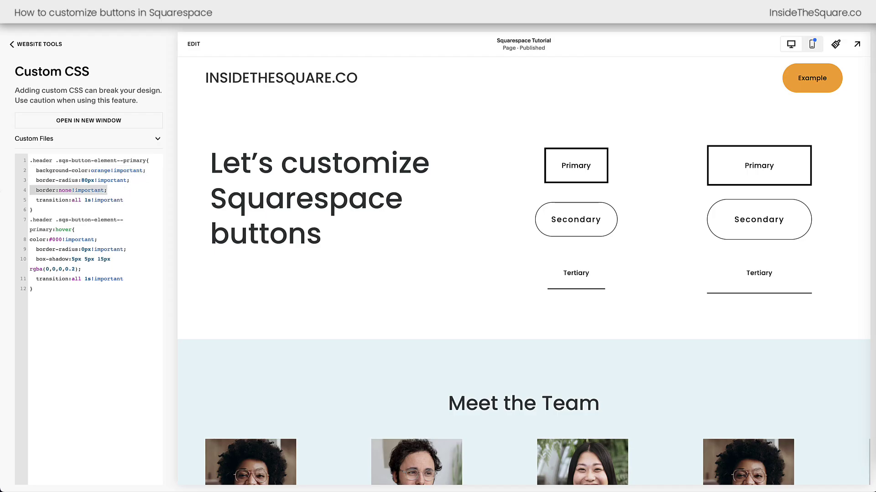
left_click(133, 200)
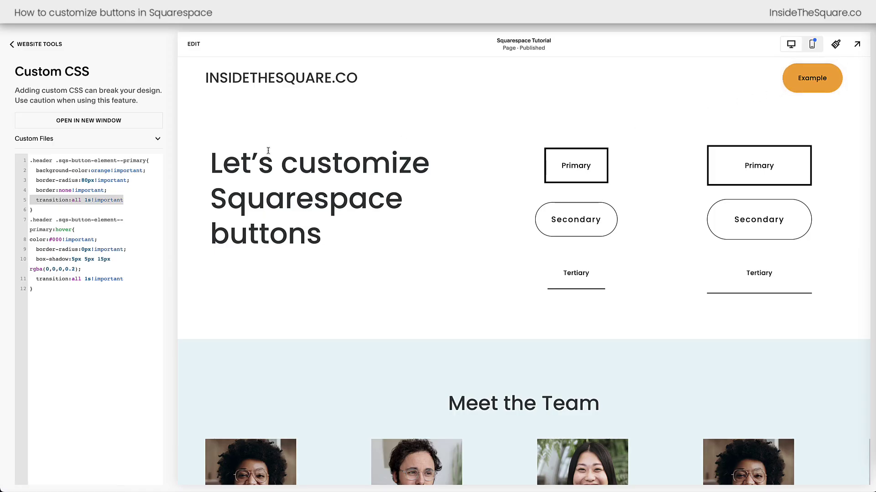
Examine the hover rule for the header's primary button, including its text color, border radius, box shadow and transition
triple_click(84, 230)
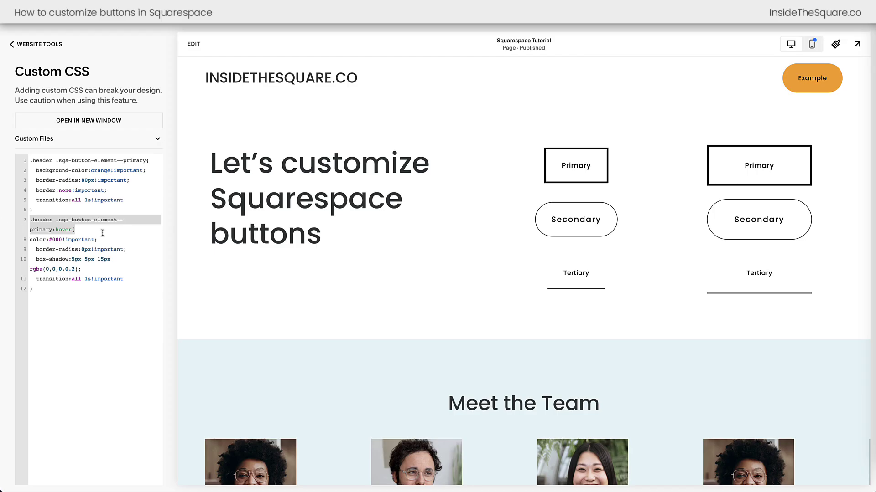
left_click_drag(108, 240, 28, 240)
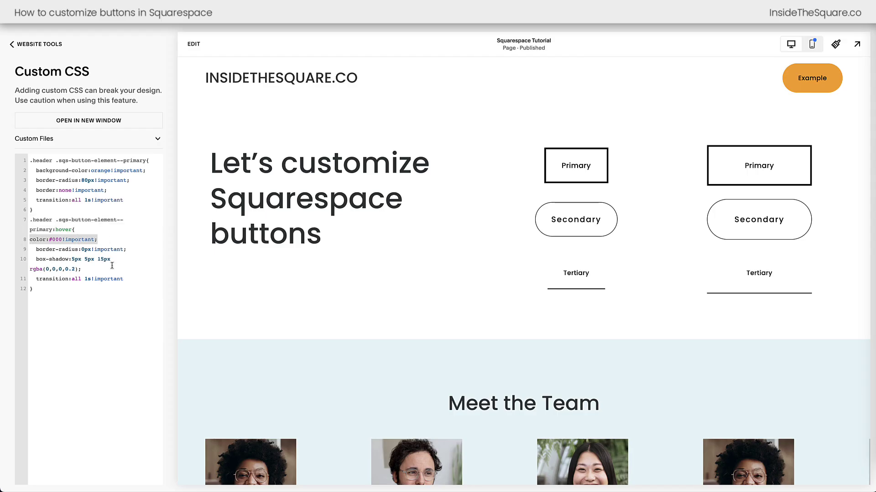
left_click_drag(135, 250, 6, 255)
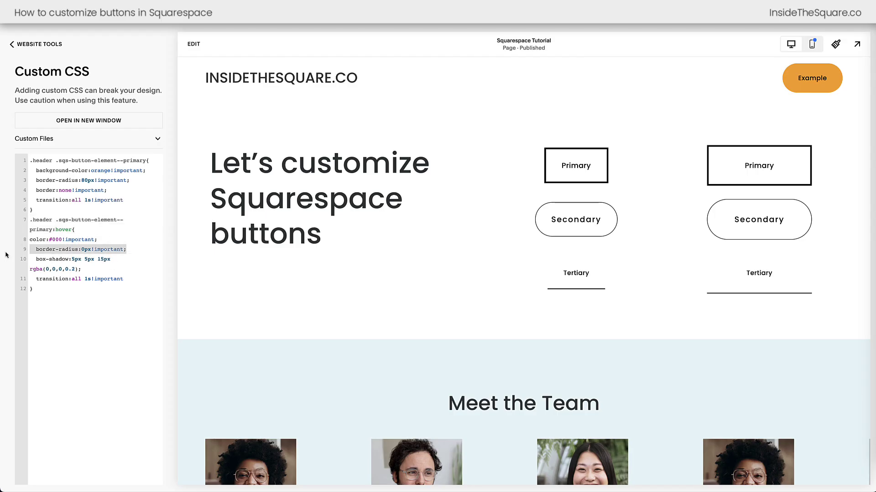
left_click_drag(102, 268, 1, 263)
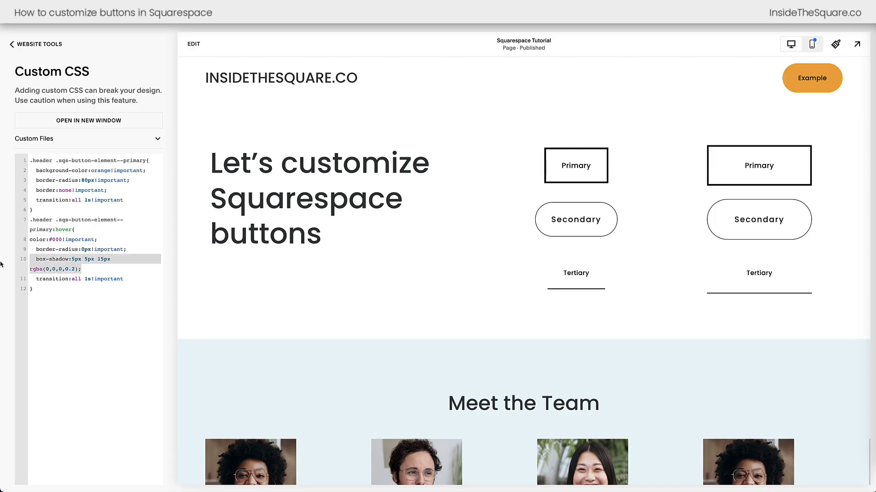
left_click_drag(132, 279, 0, 285)
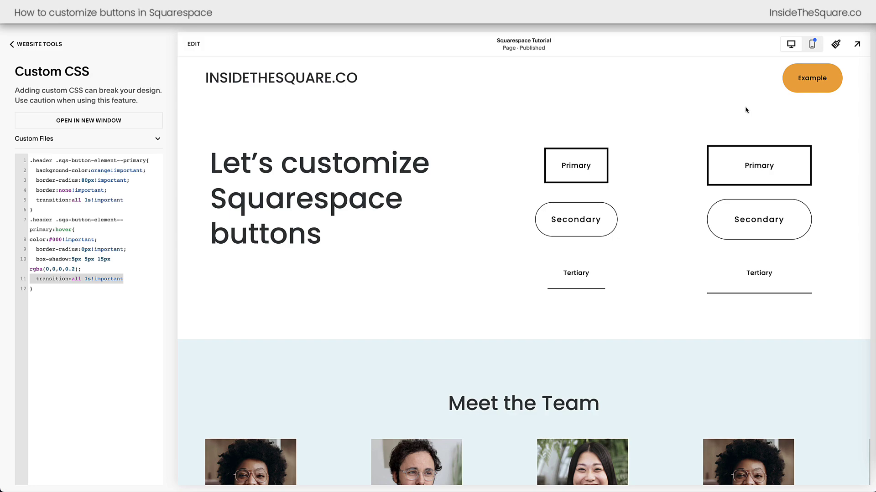
left_click_drag(67, 319, 1, 106)
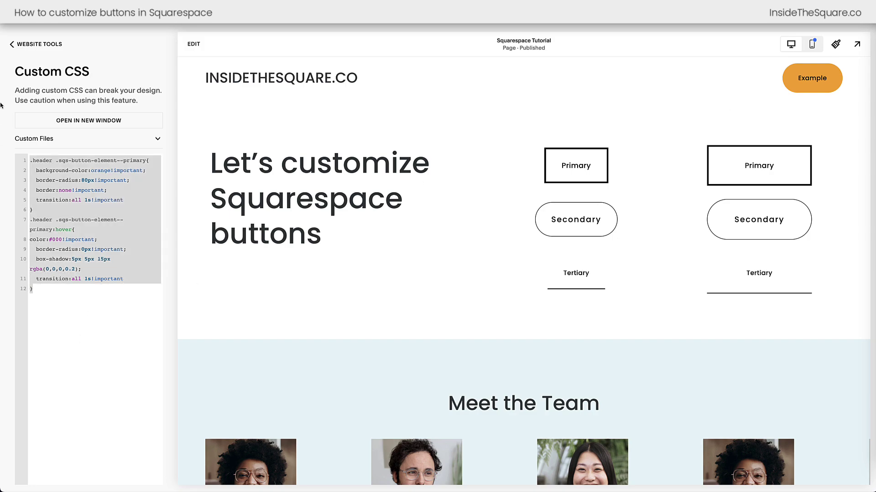
left_click(68, 321)
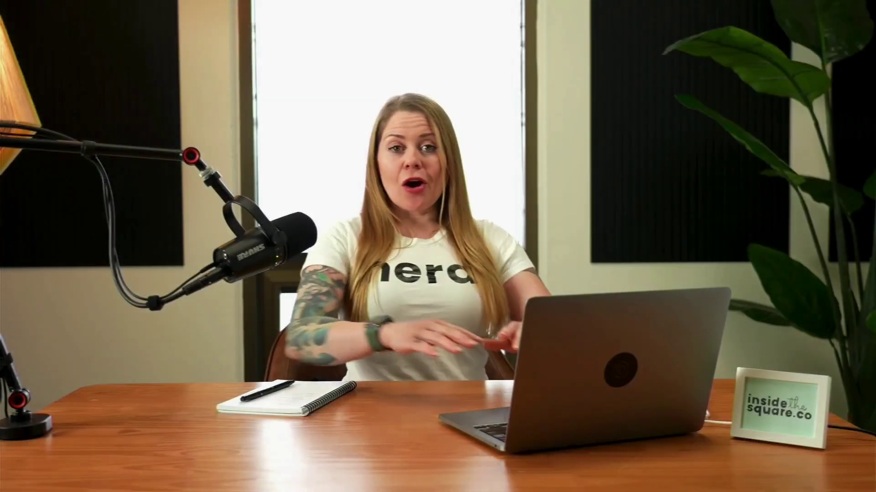